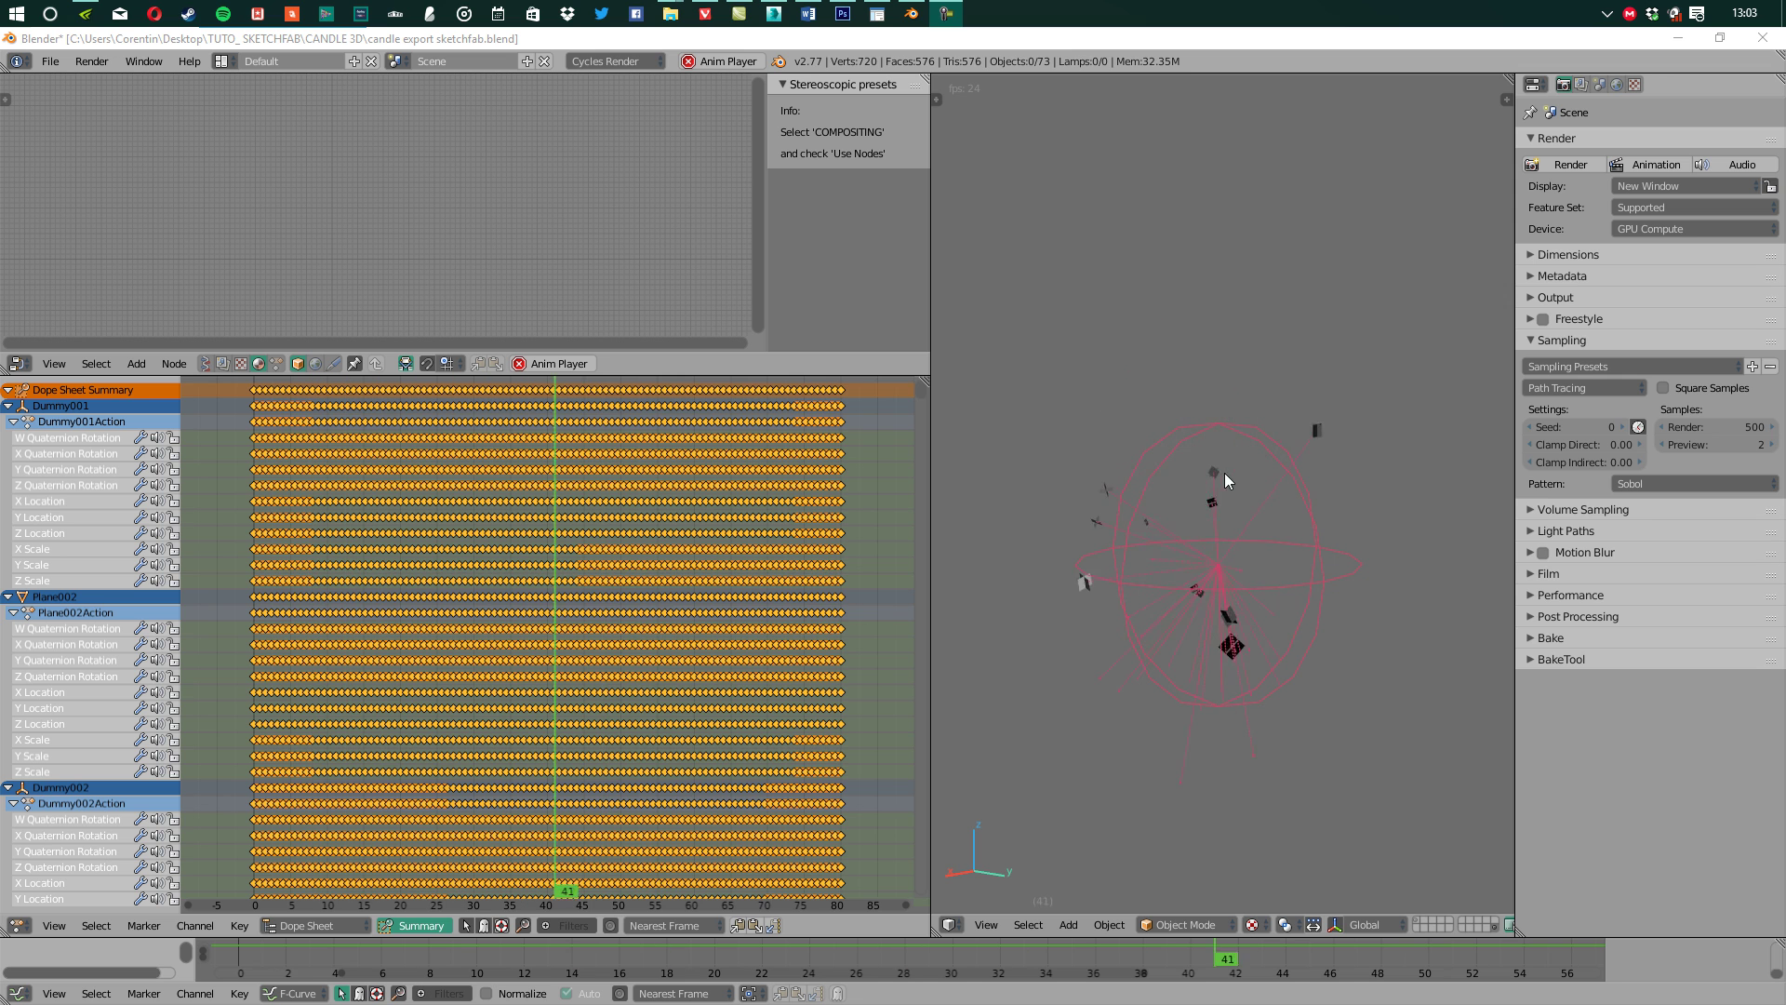
Stop the playback, select one of the small planes at the edge of the particle cloud, and replay the animation
left_click(742, 615)
key("alt+a")
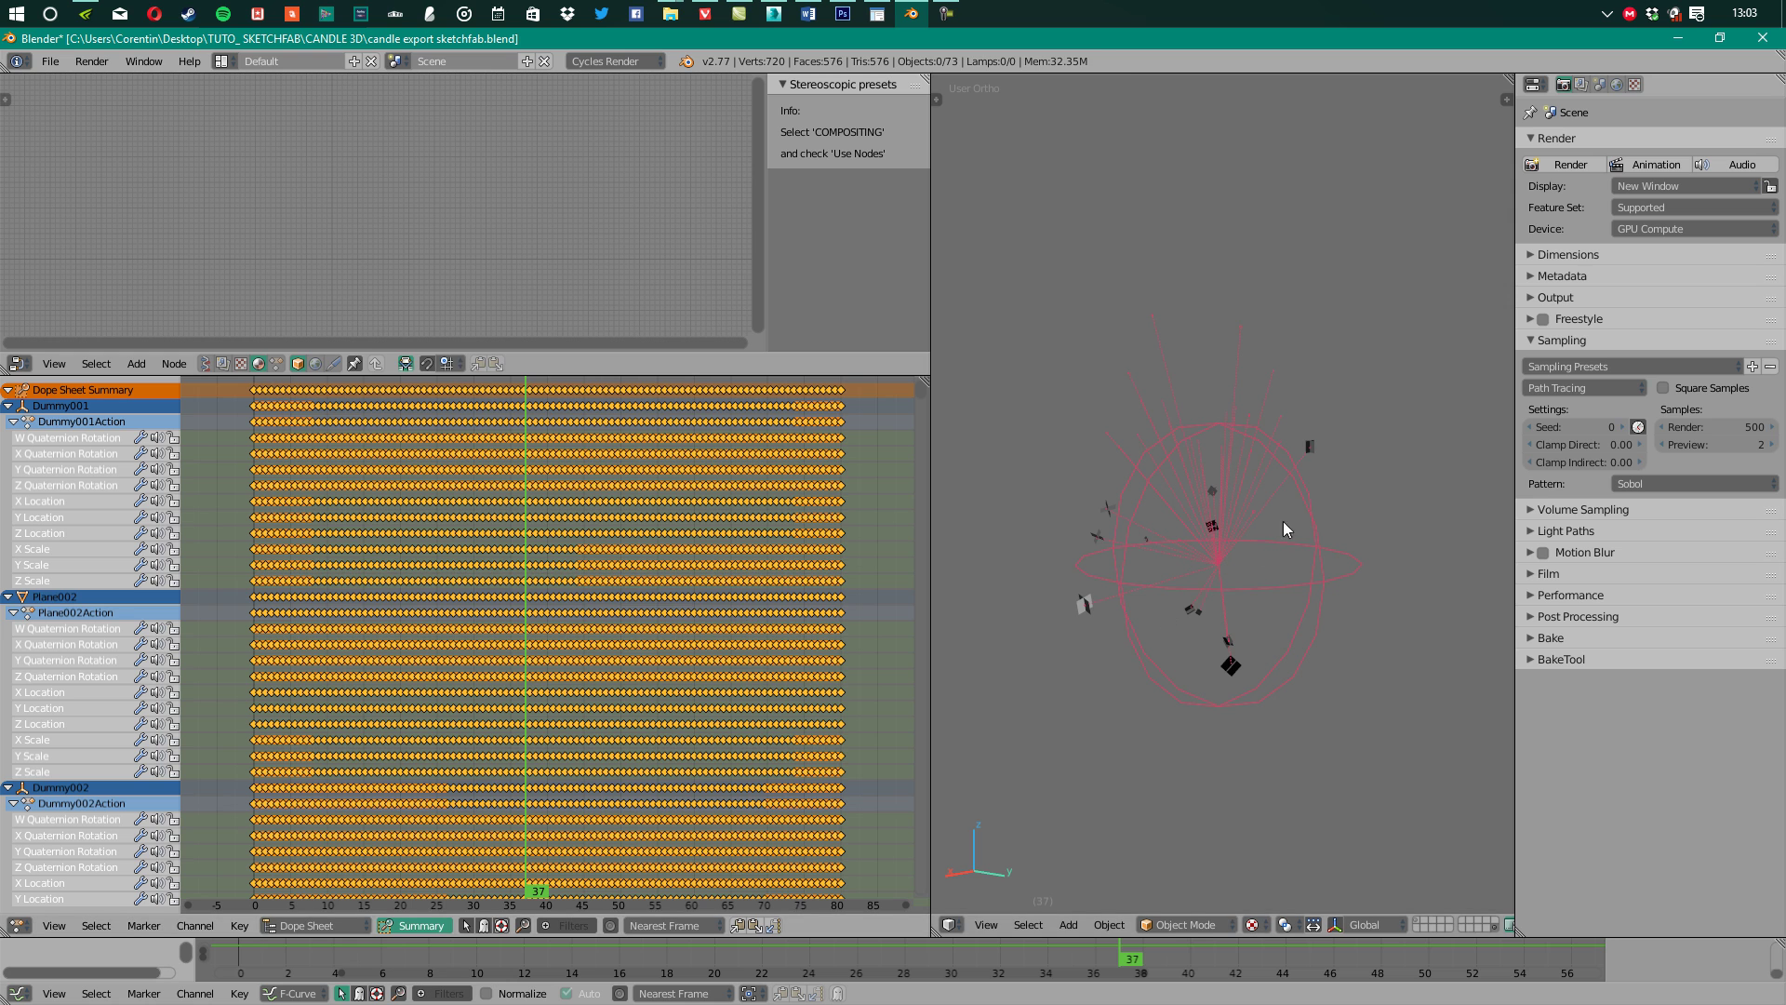
right_click(1314, 449)
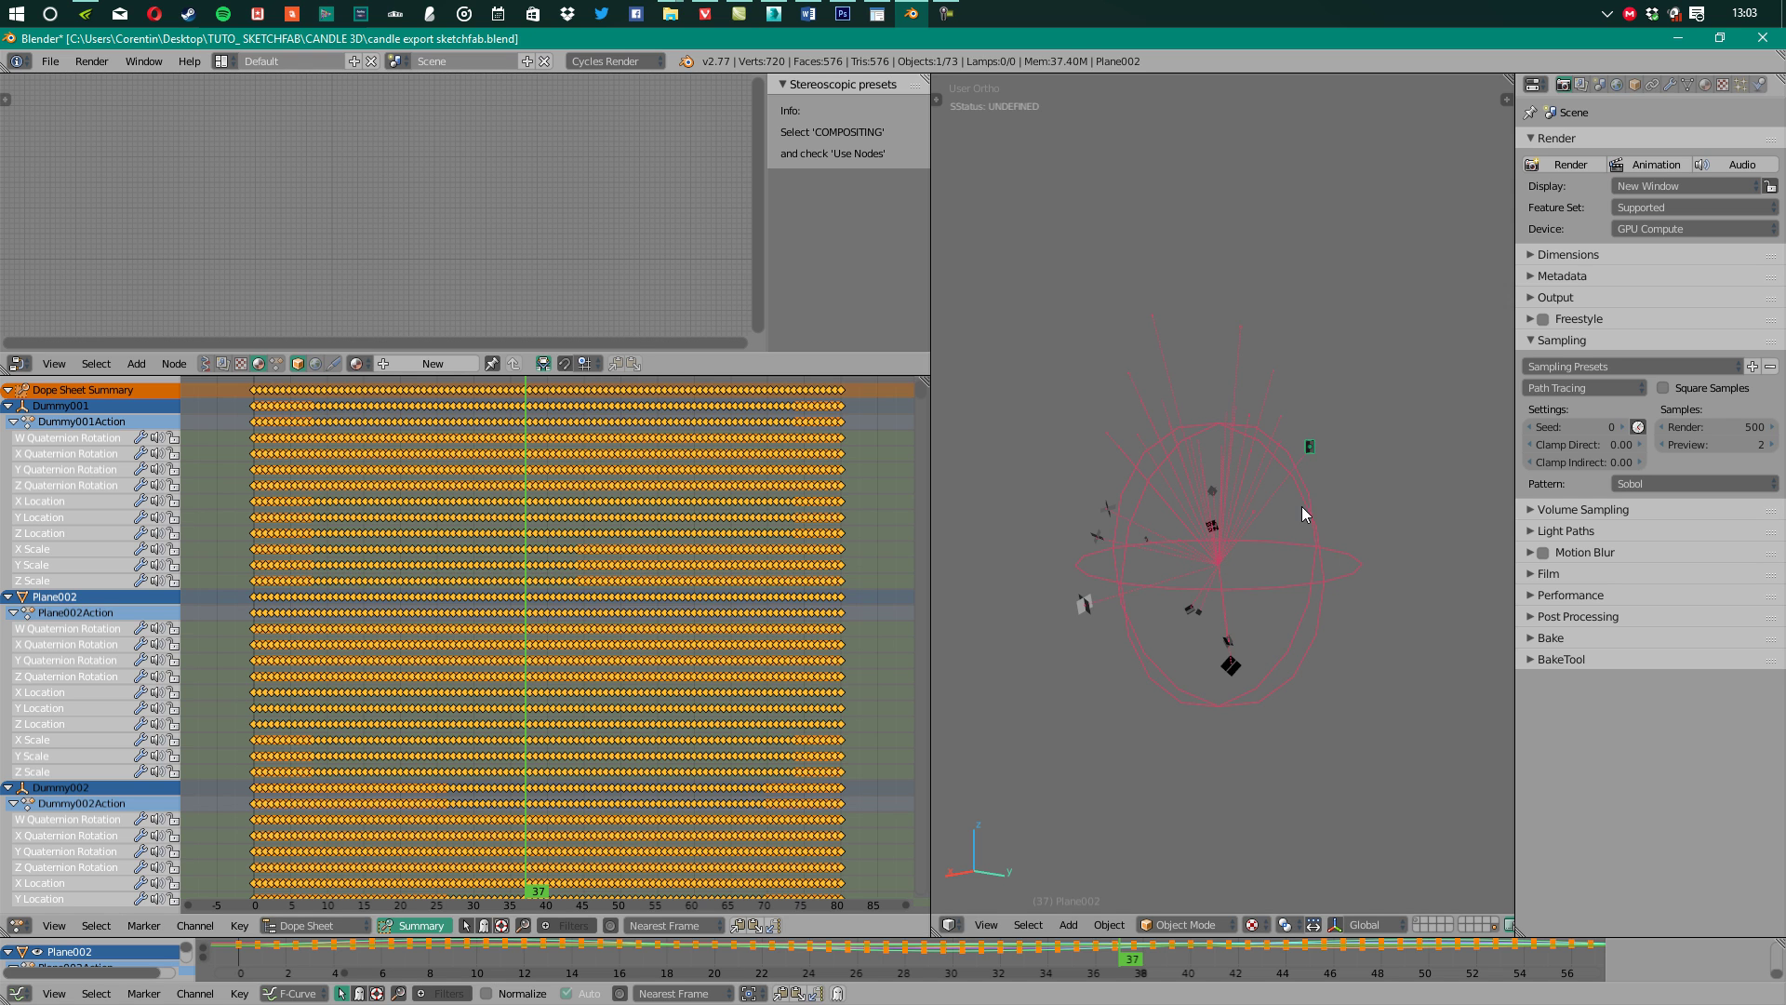
middle_click_drag(1284, 512, 1278, 544, "shift")
scroll(1278, 543, "up", 1)
key("alt+a")
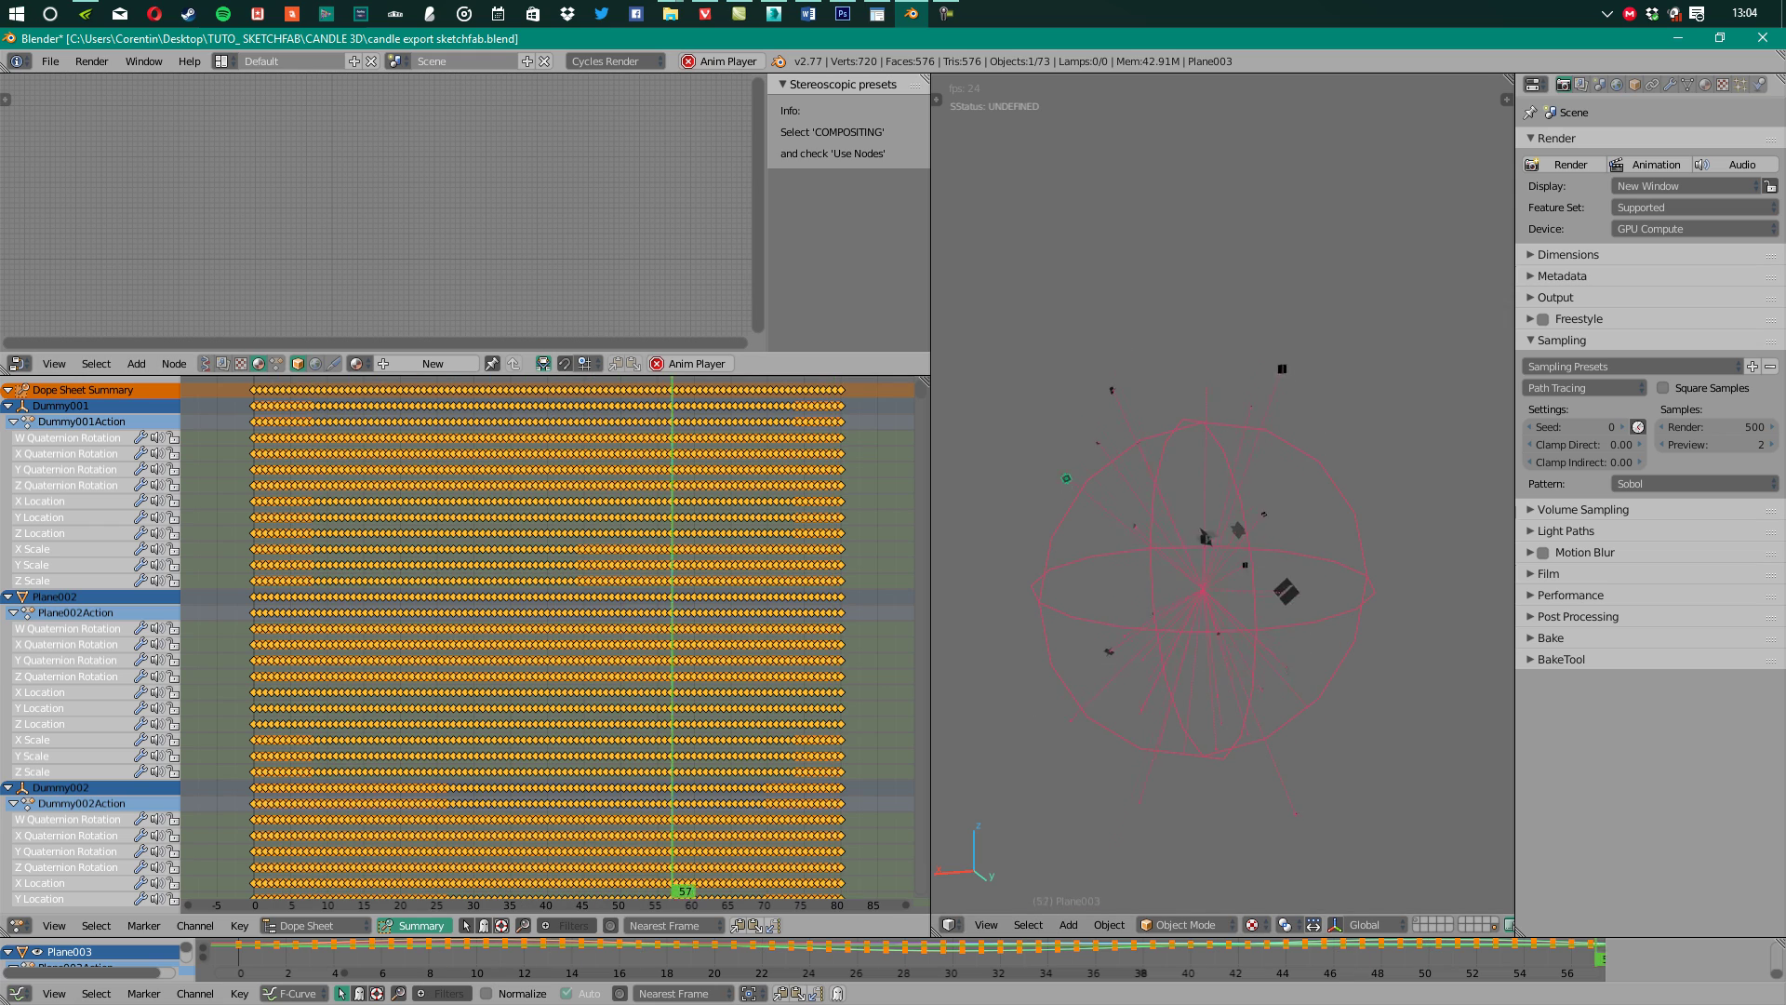
Switch to Photoshop and shrink the upper orange bar on layer Calque 1 copie 2 to the left half of the canvas
left_click_drag(0, 14, 1302, 0)
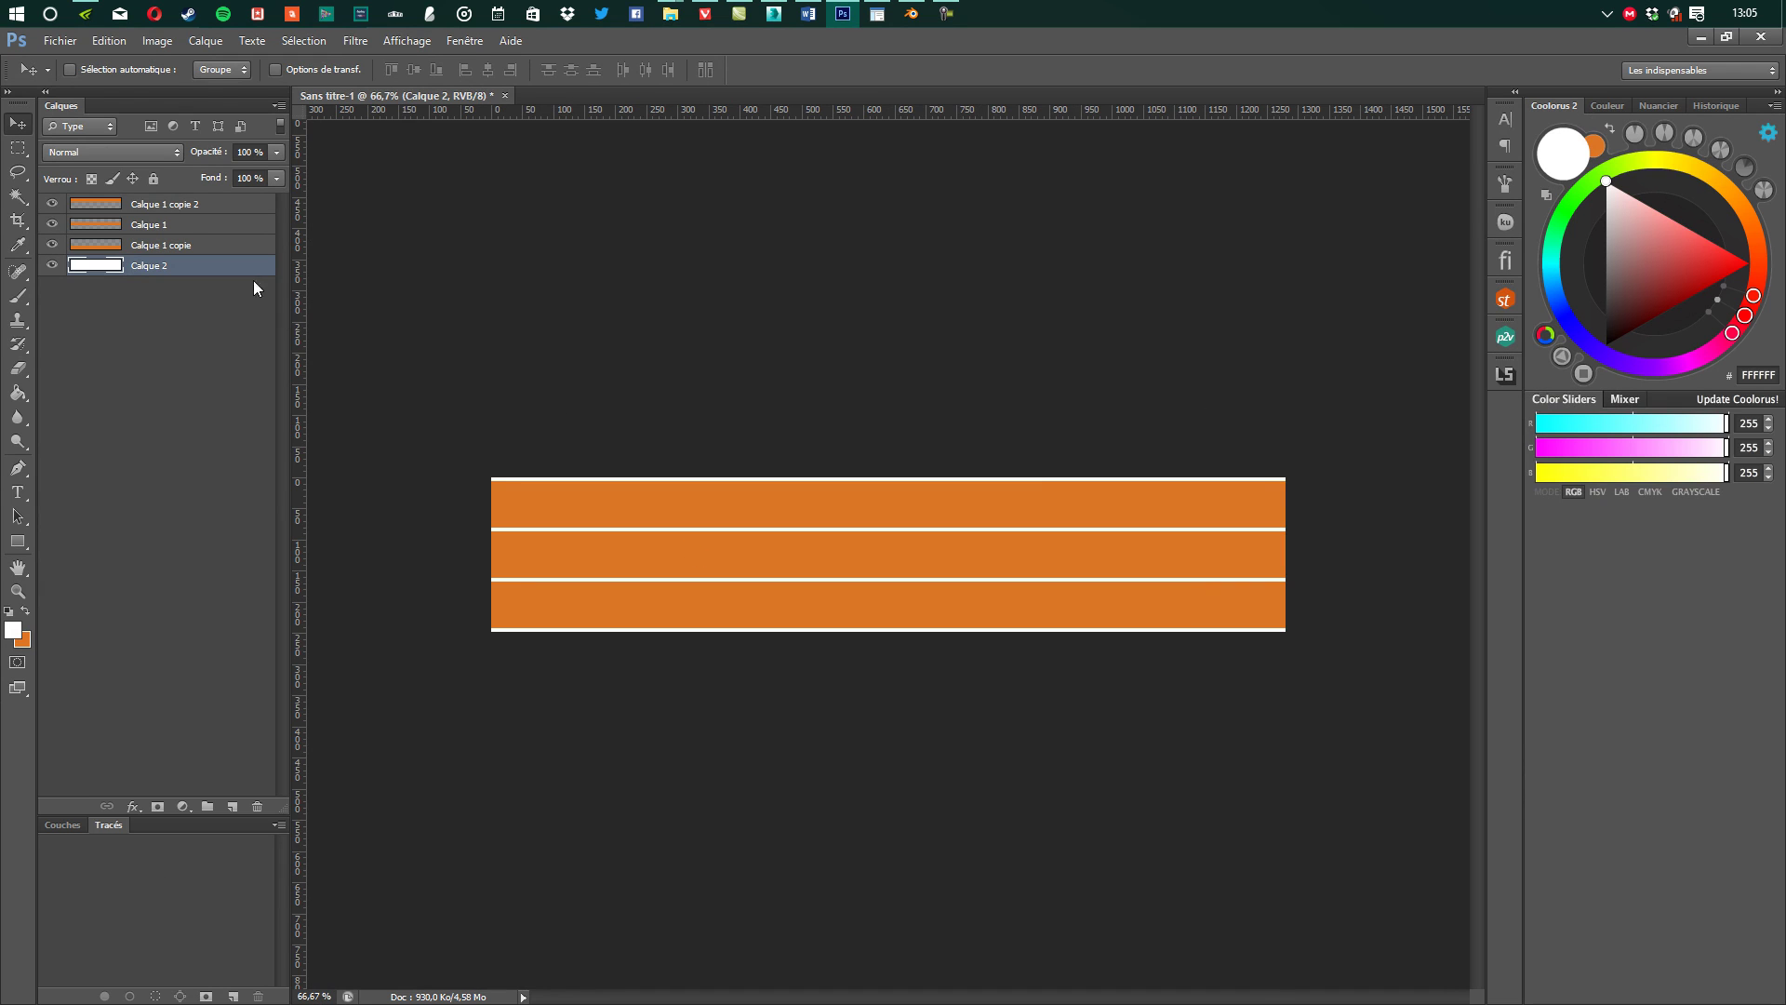
left_click(185, 226)
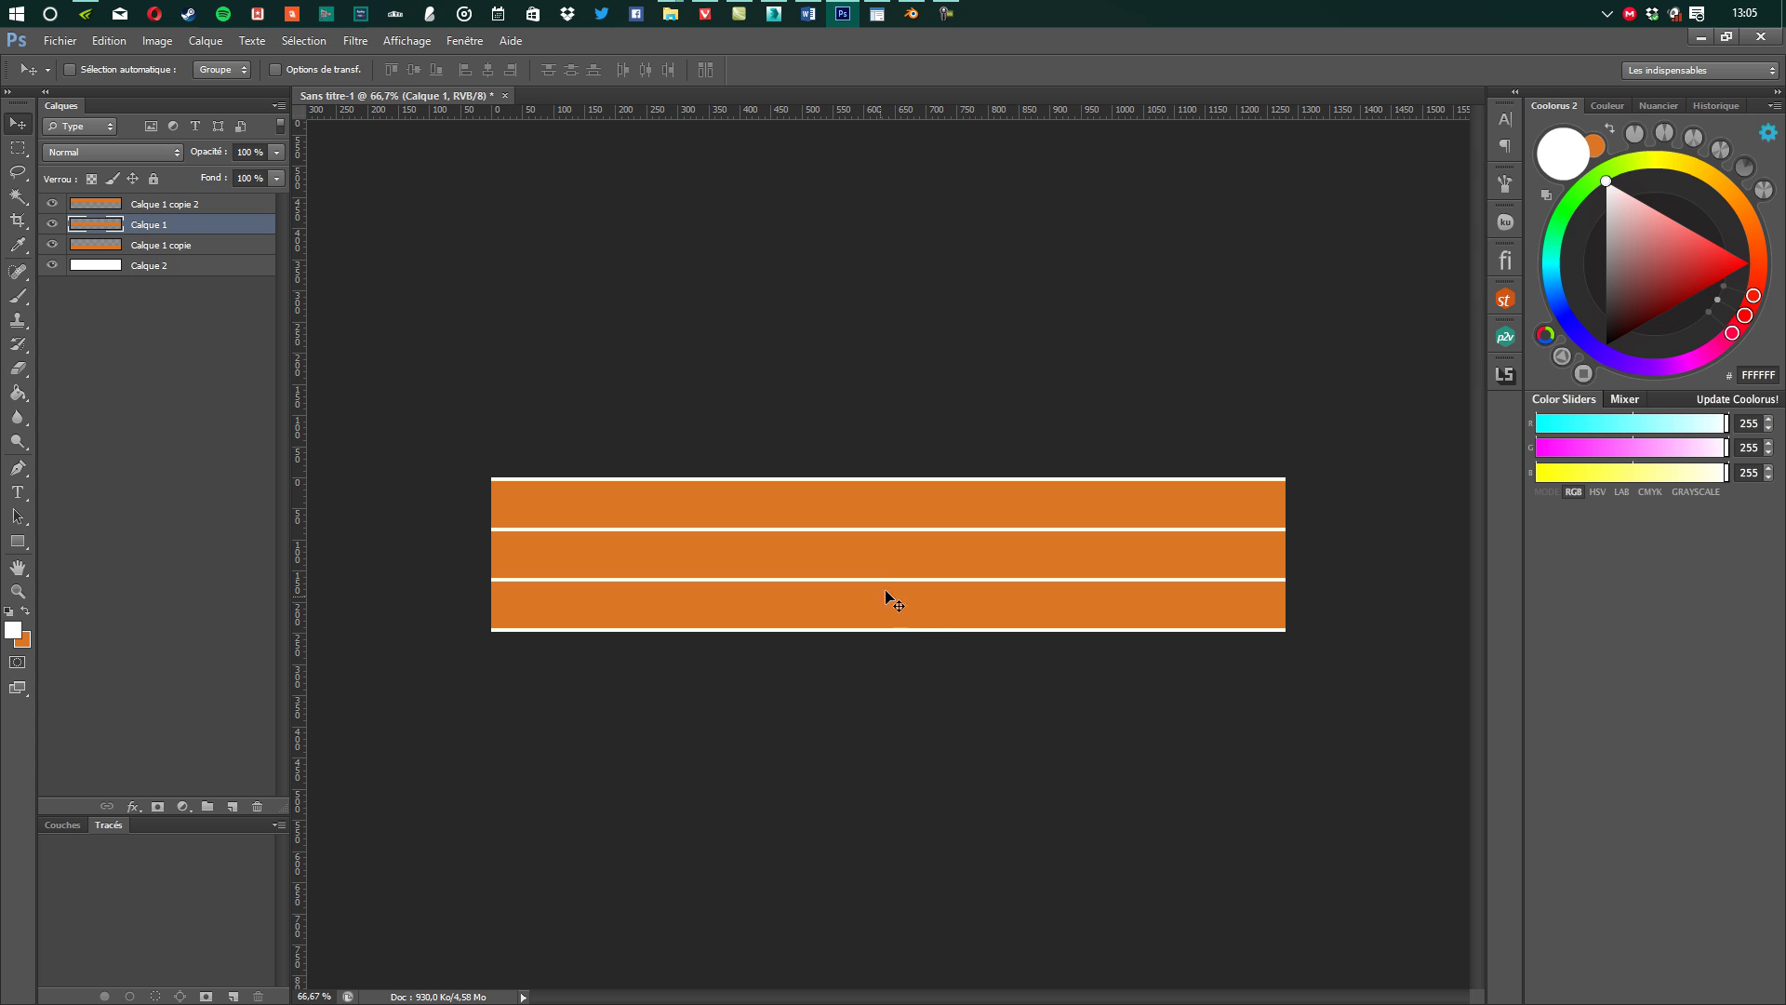
left_click(154, 205)
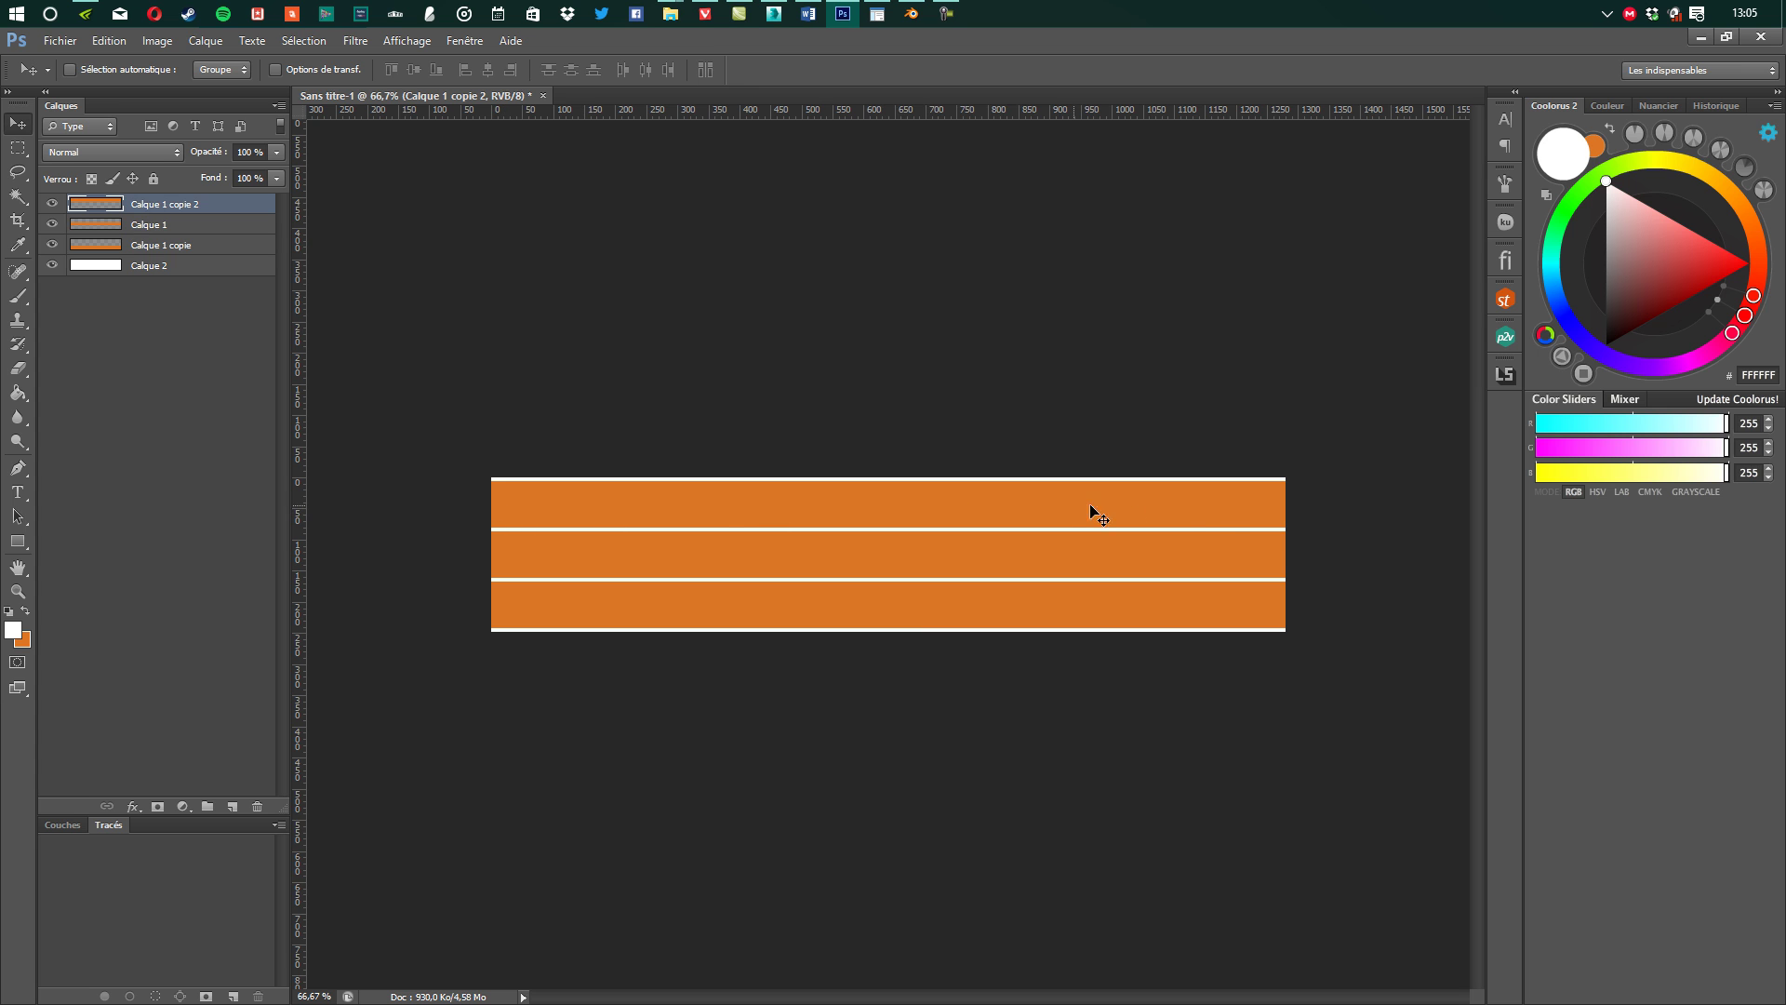
key("ctrl+t")
left_click_drag(1170, 510, 778, 507)
key("Return")
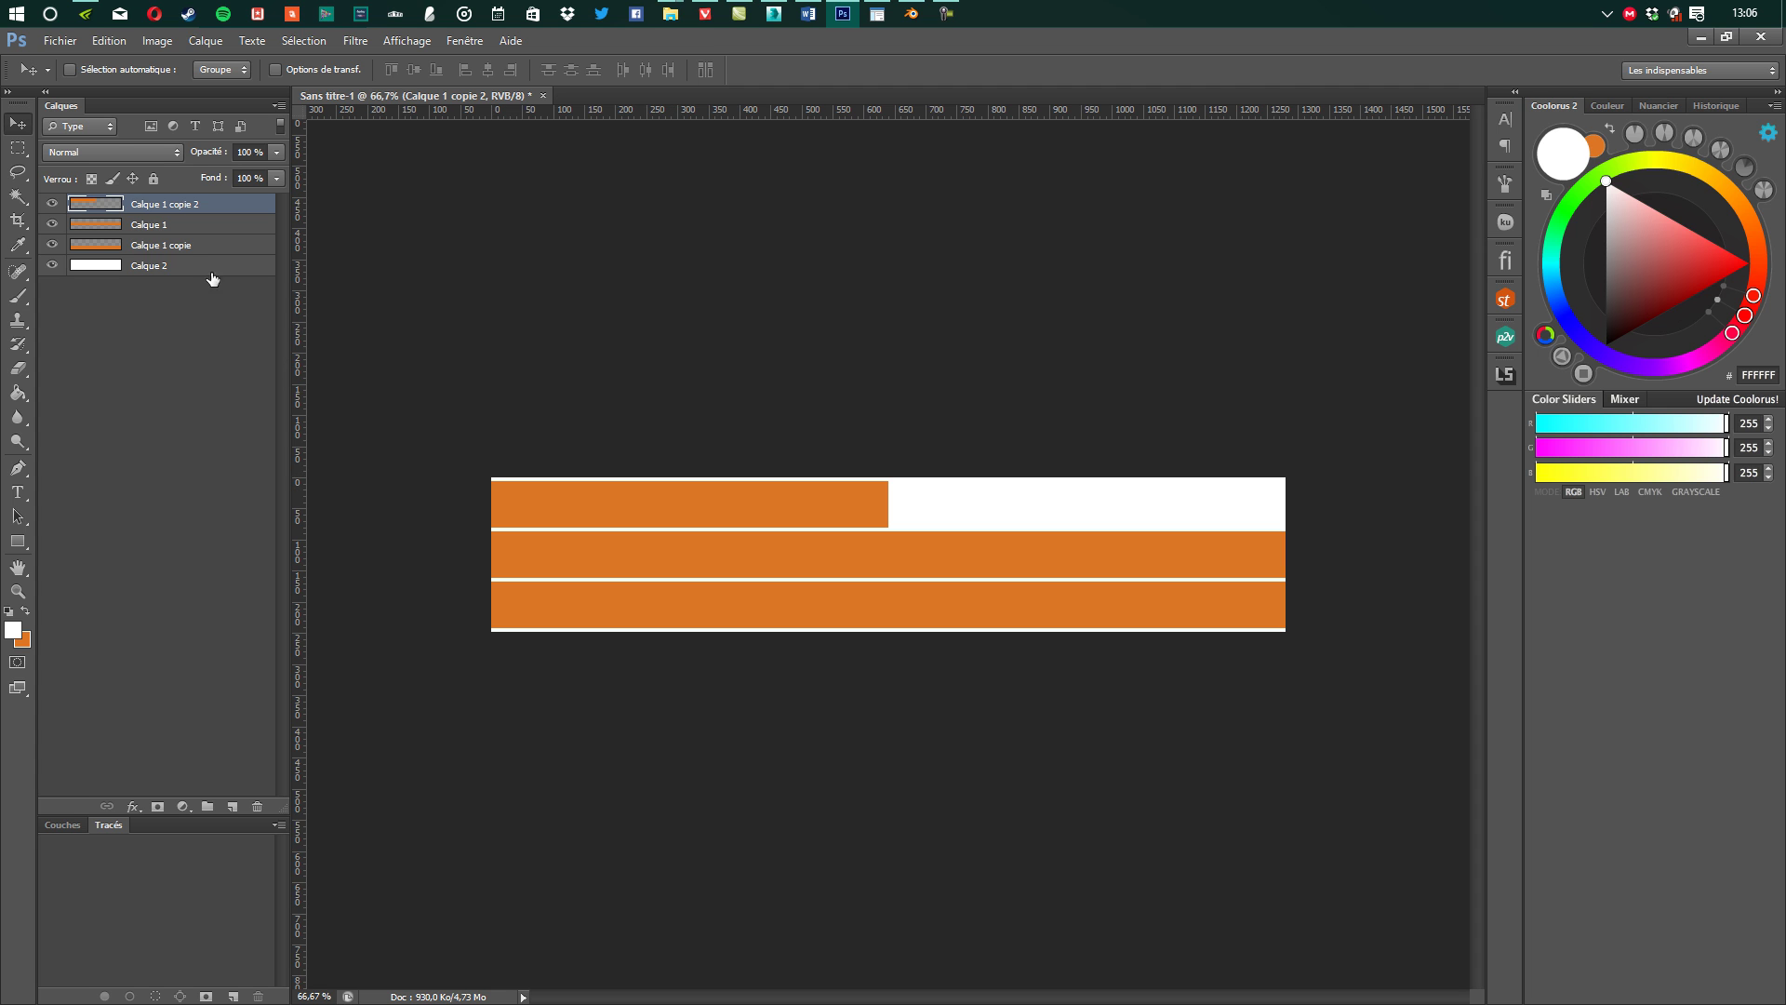
Shrink the lower orange bar on layer Calque 1 copie to the right half of the canvas
left_click(190, 244)
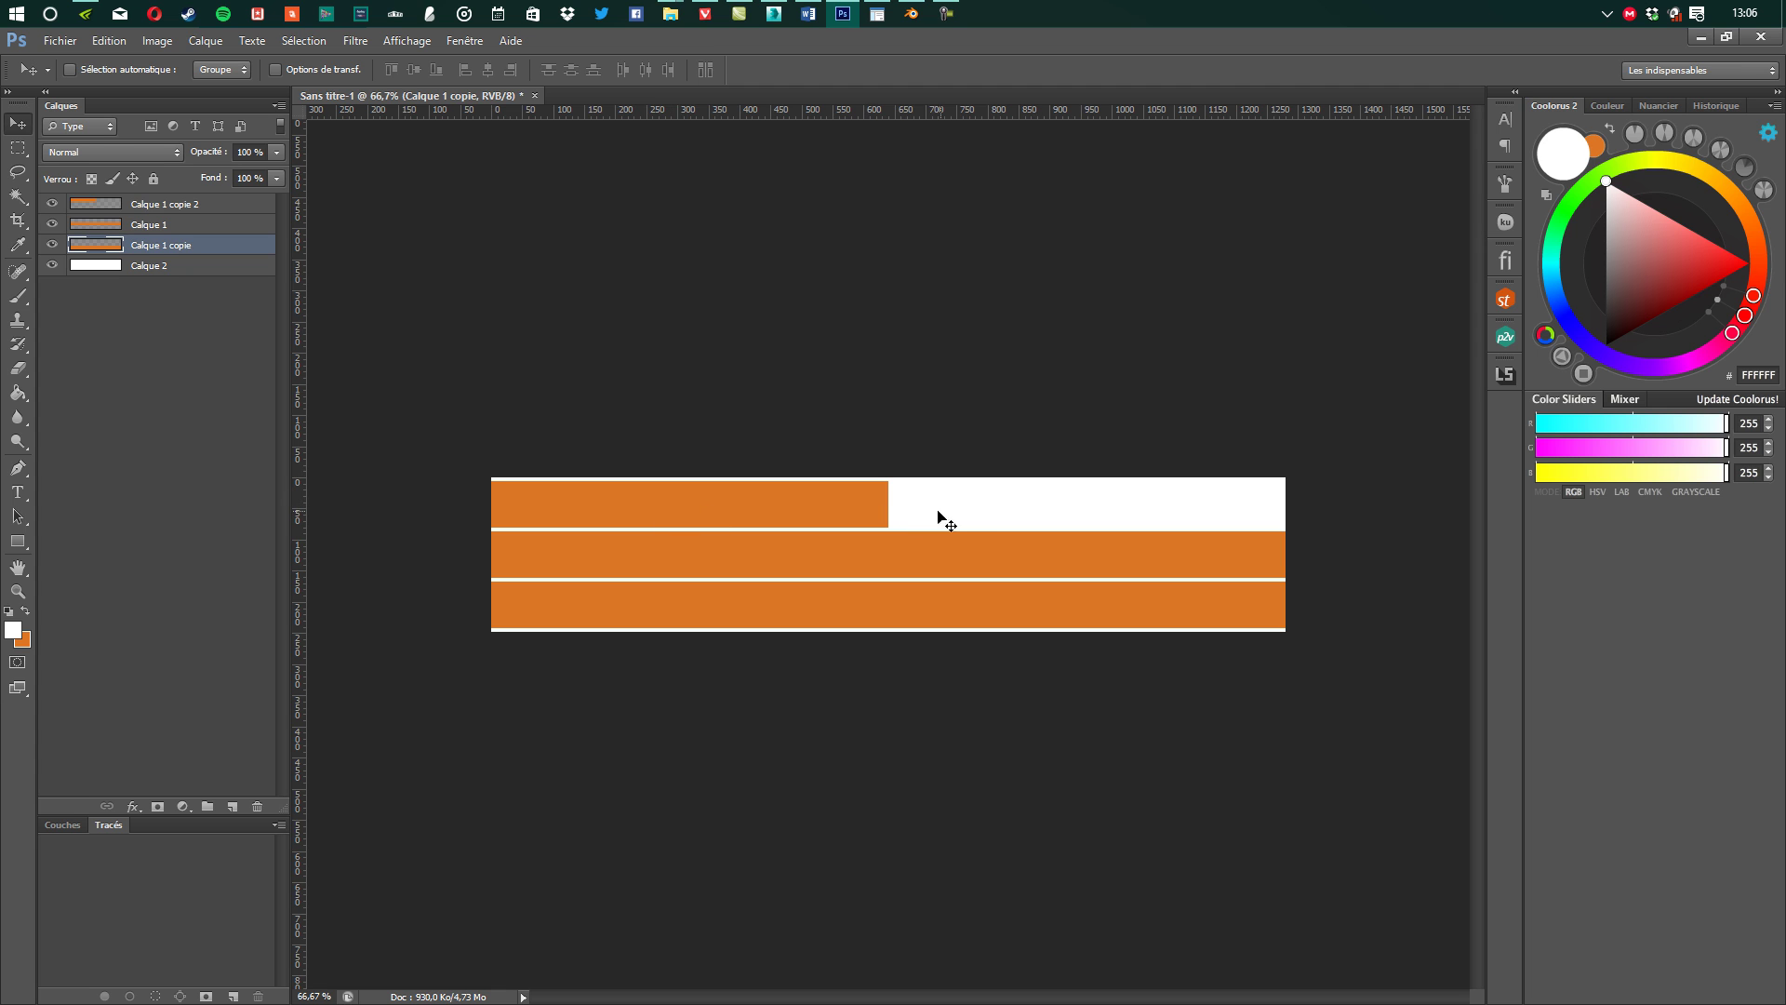
key("ctrl+t")
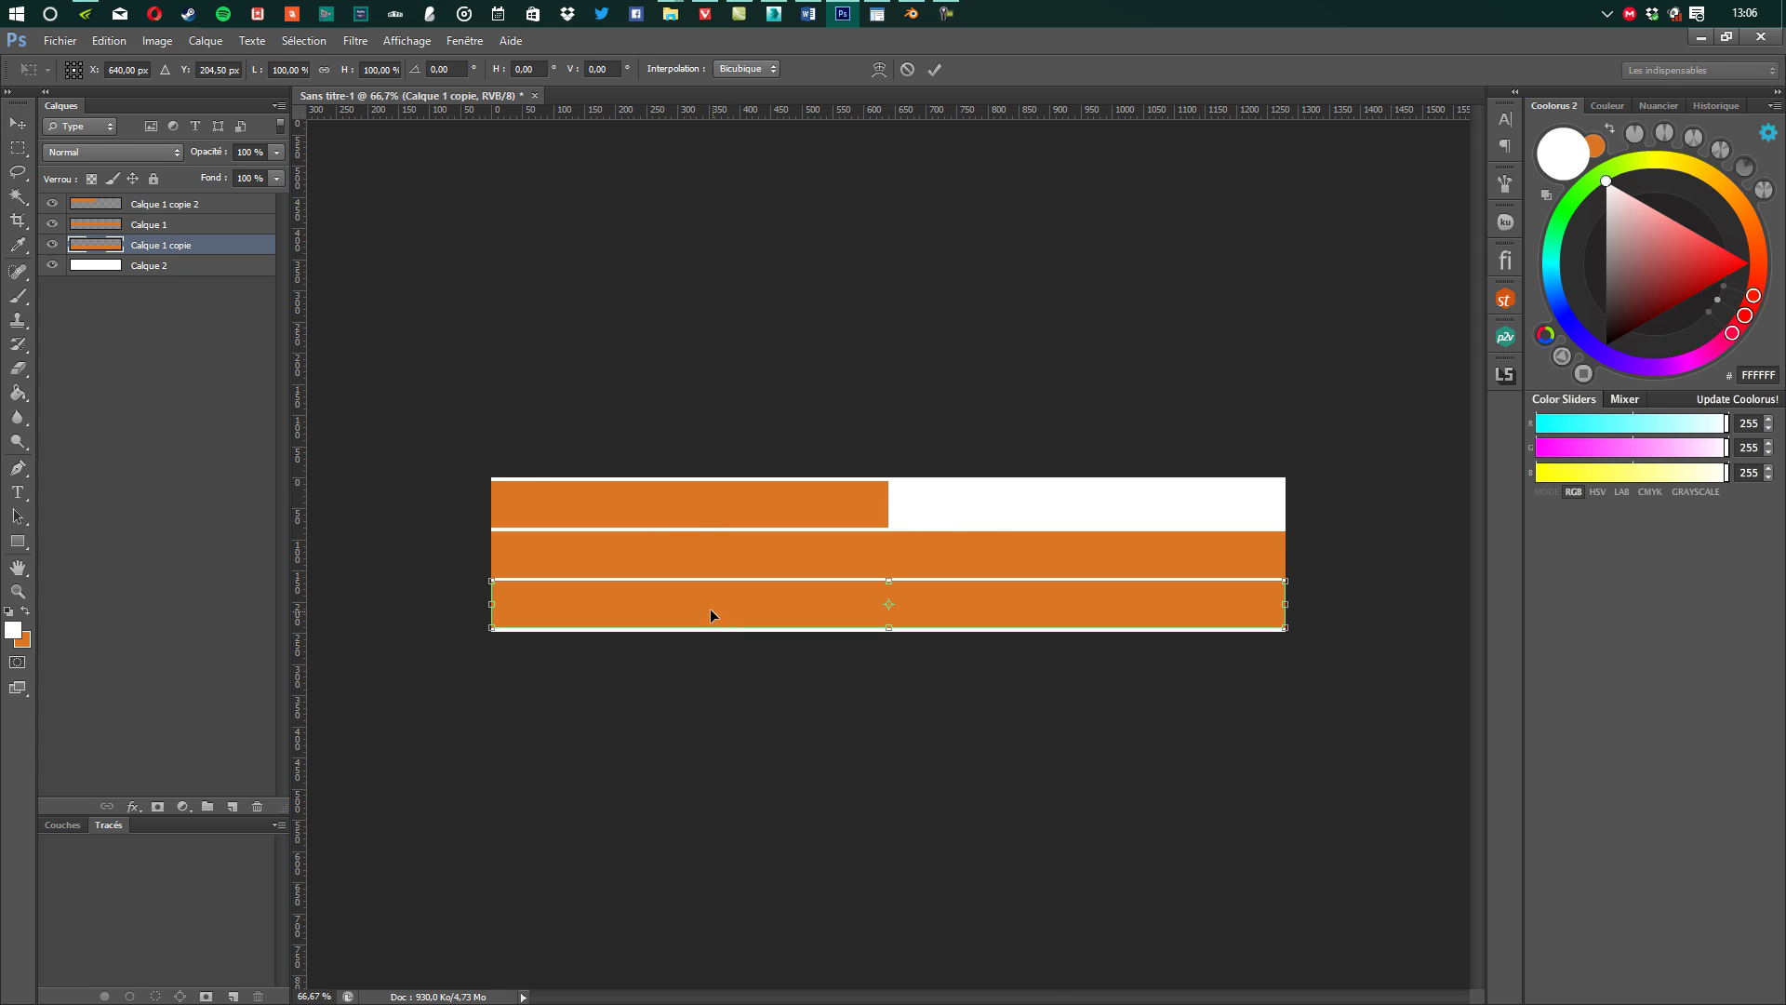
left_click_drag(586, 616, 979, 627)
key("Return")
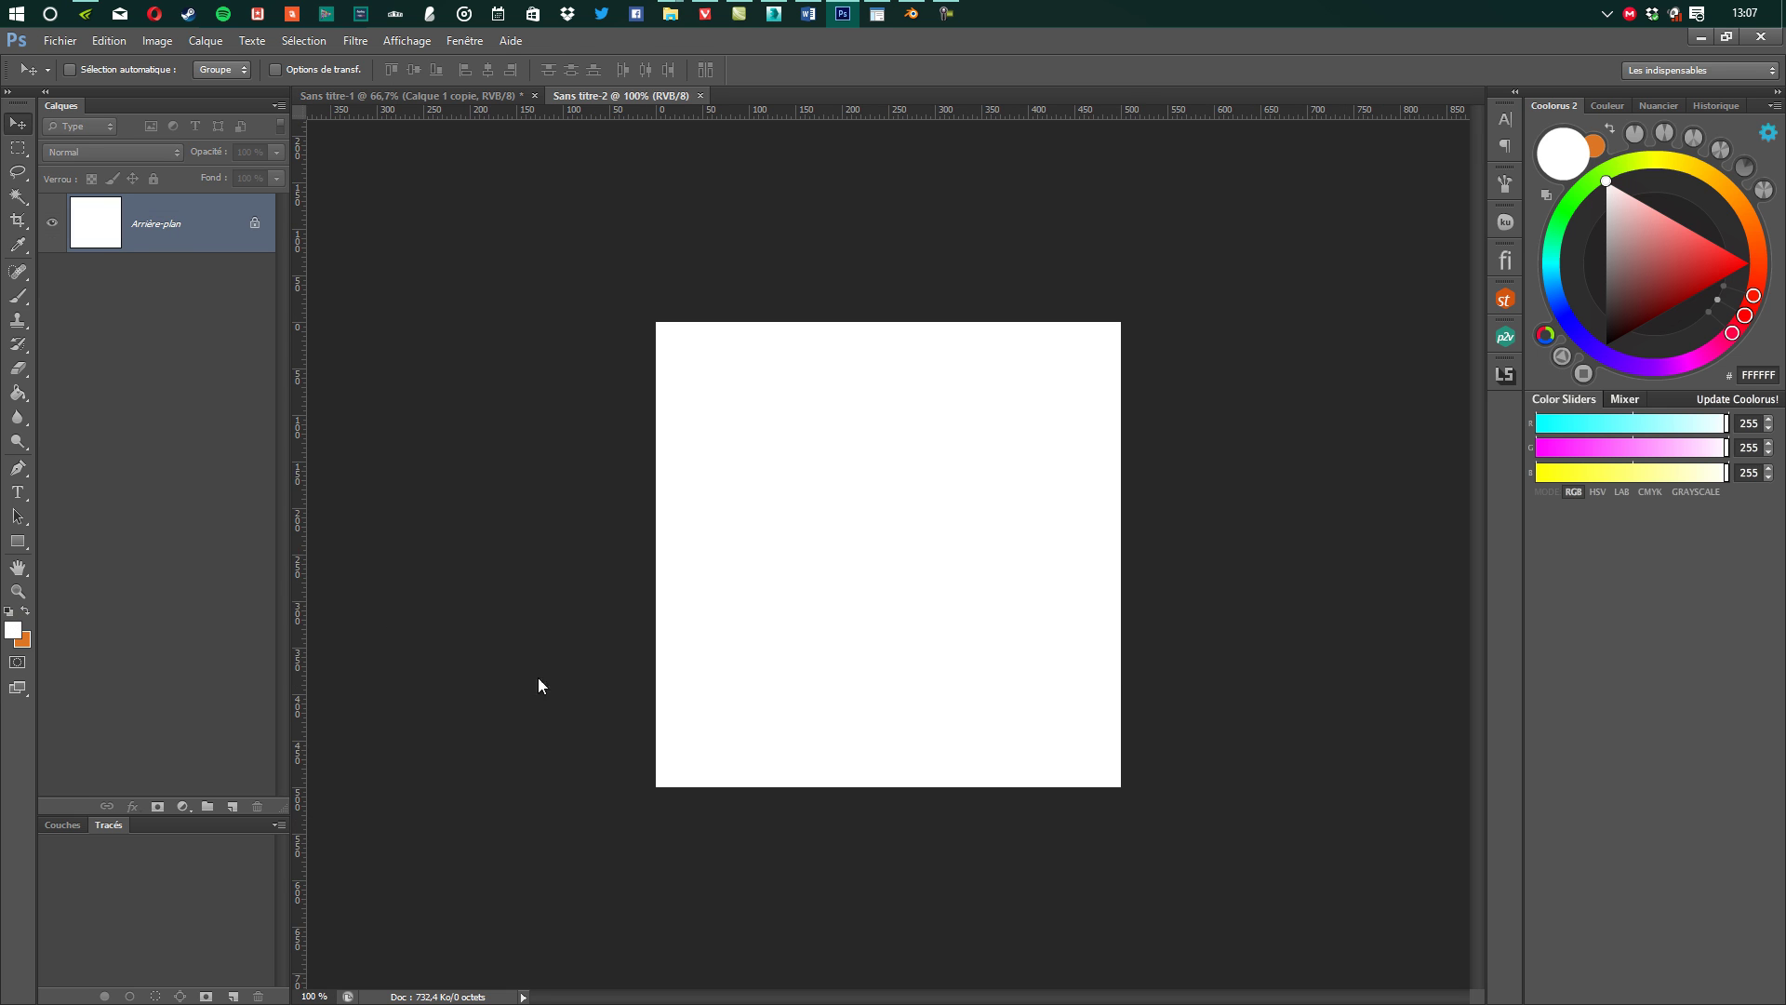
Set the foreground colour to blue 005AFF and reduce the Brush tool's size to 8 for the blank square document
left_click(13, 631)
left_click_drag(724, 600, 726, 596)
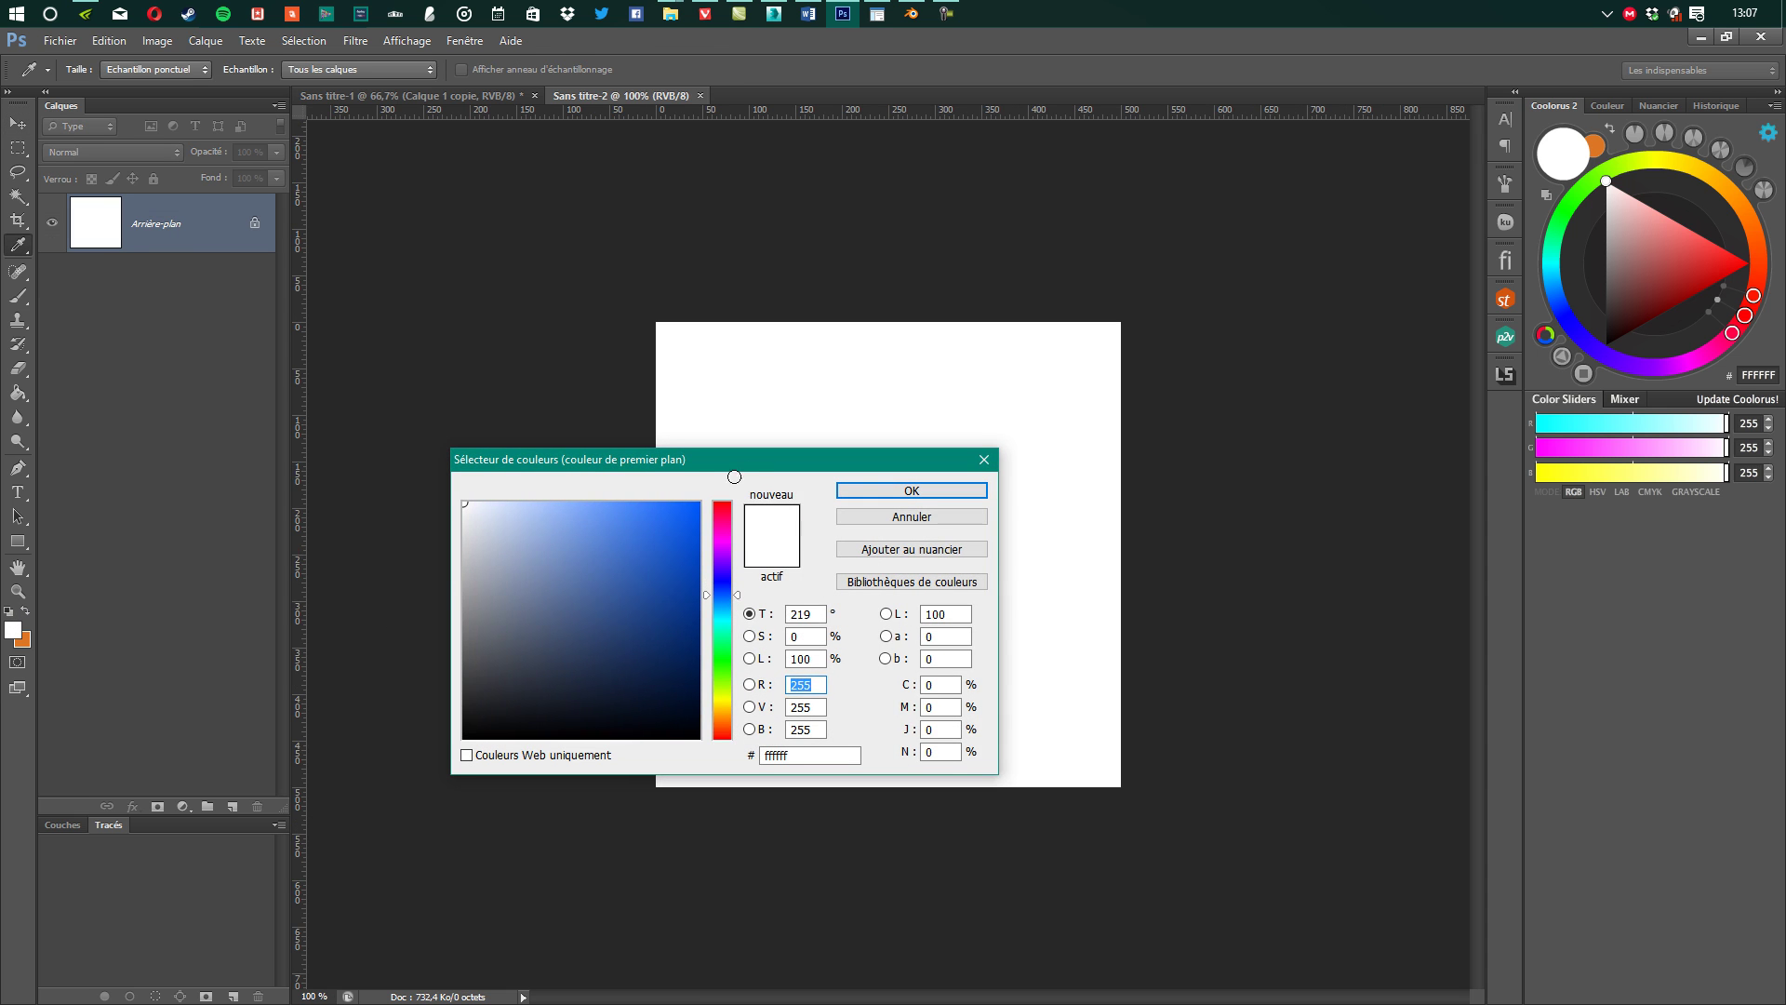
left_click_drag(560, 567, 726, 495)
key("Return")
key("b")
right_click_drag(925, 630, 800, 642, "alt")
right_click_drag(851, 733, 843, 744, "alt")
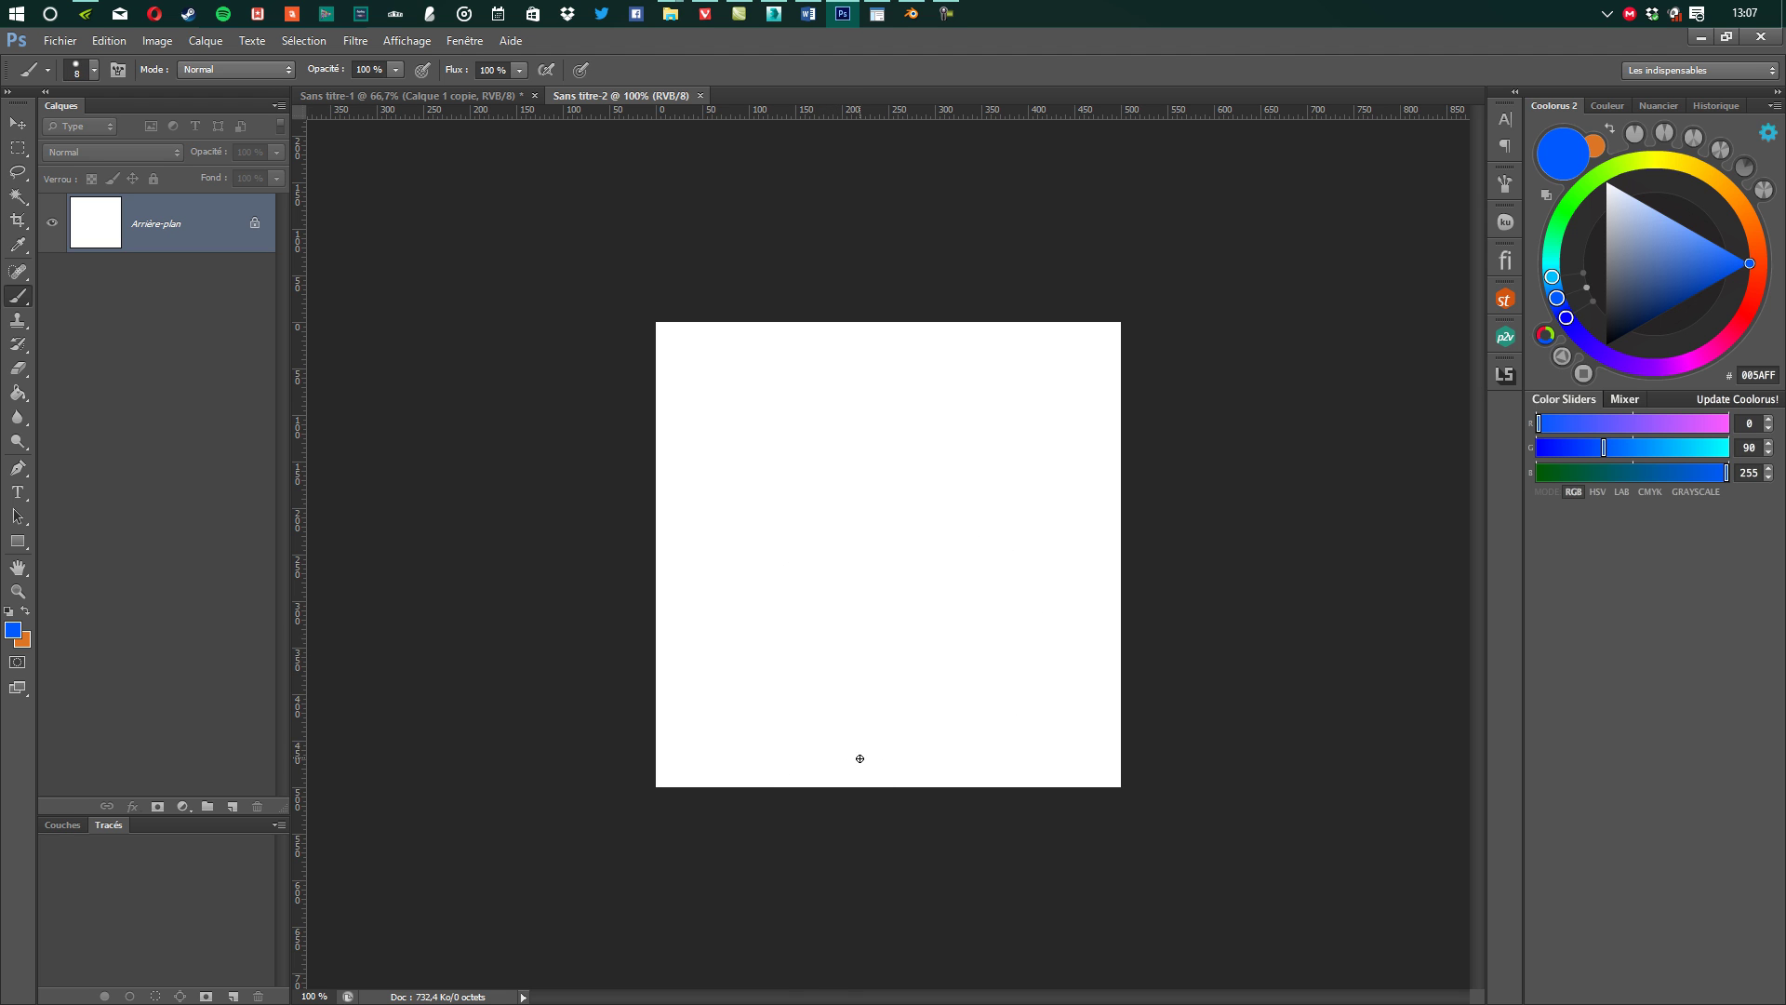
Paint a wavering vertical column of blue dots on the white canvas, with a blue cross at its lower and upper ends
left_click(861, 675)
left_click_drag(878, 744, 840, 780)
left_click_drag(841, 744, 870, 782)
left_click_drag(861, 358, 878, 387)
left_click_drag(886, 360, 852, 392)
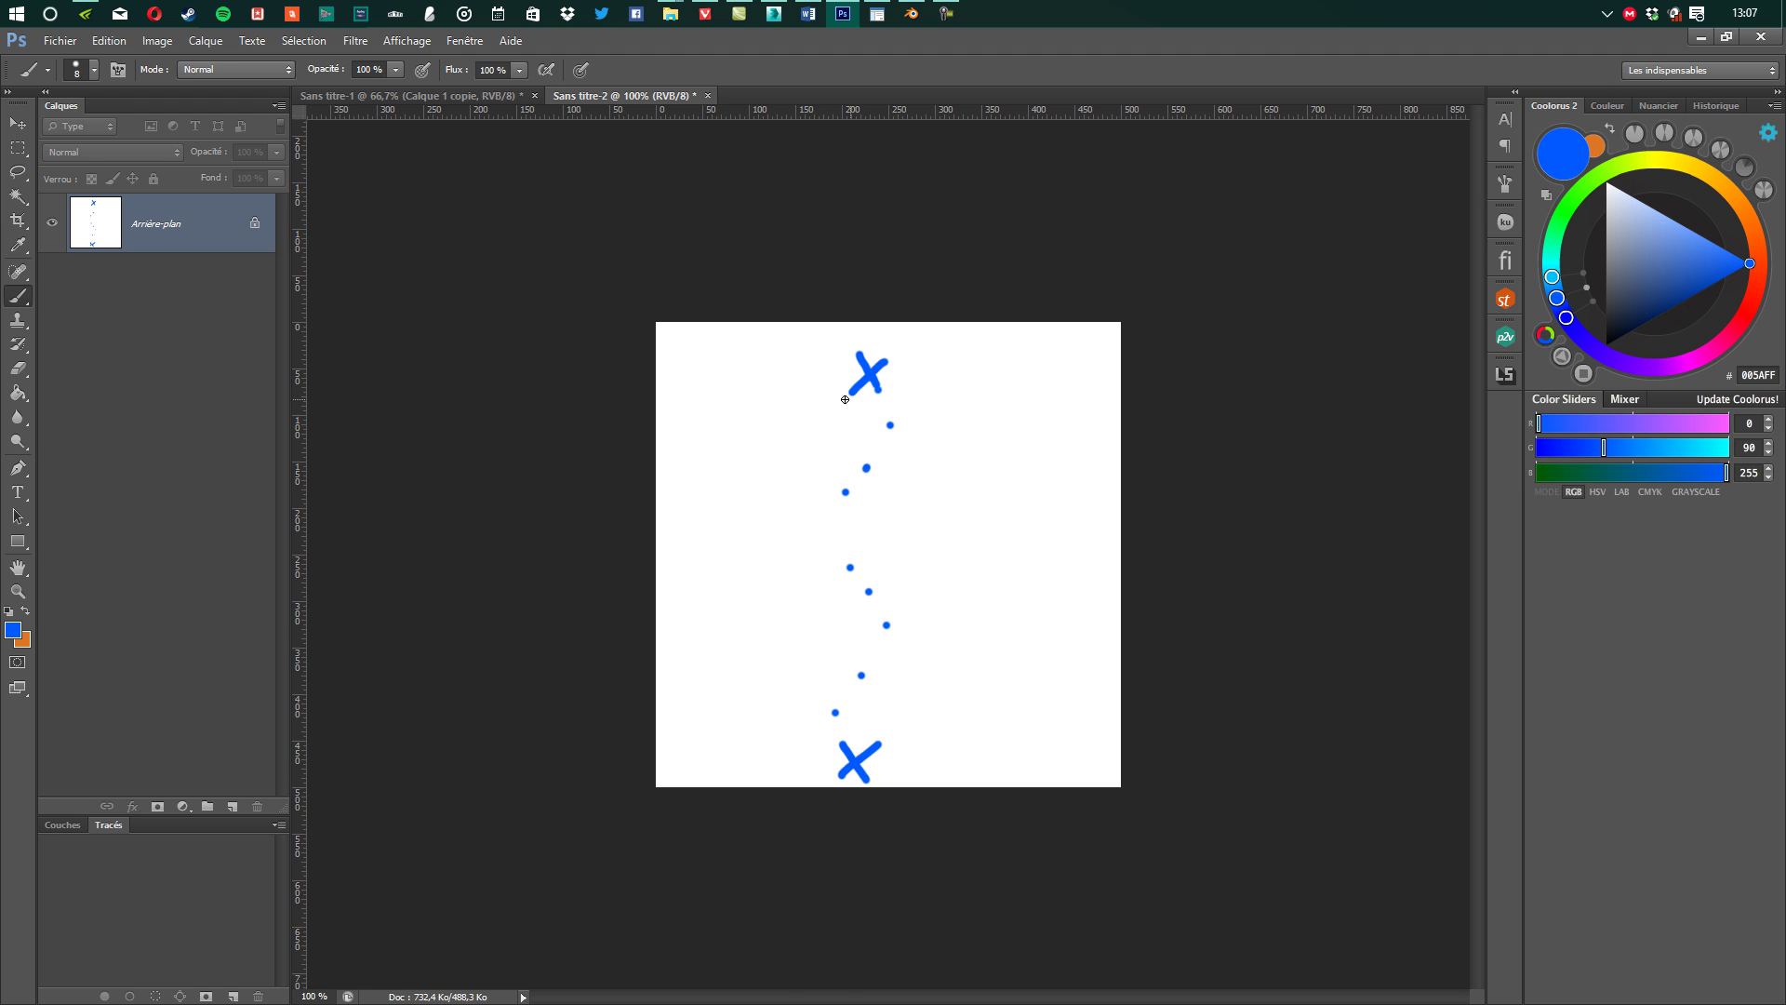
In Sans titre-1, add a new layer above Calque 1 copie 2 and paint a blue line along the full-width middle bar
left_click(483, 93)
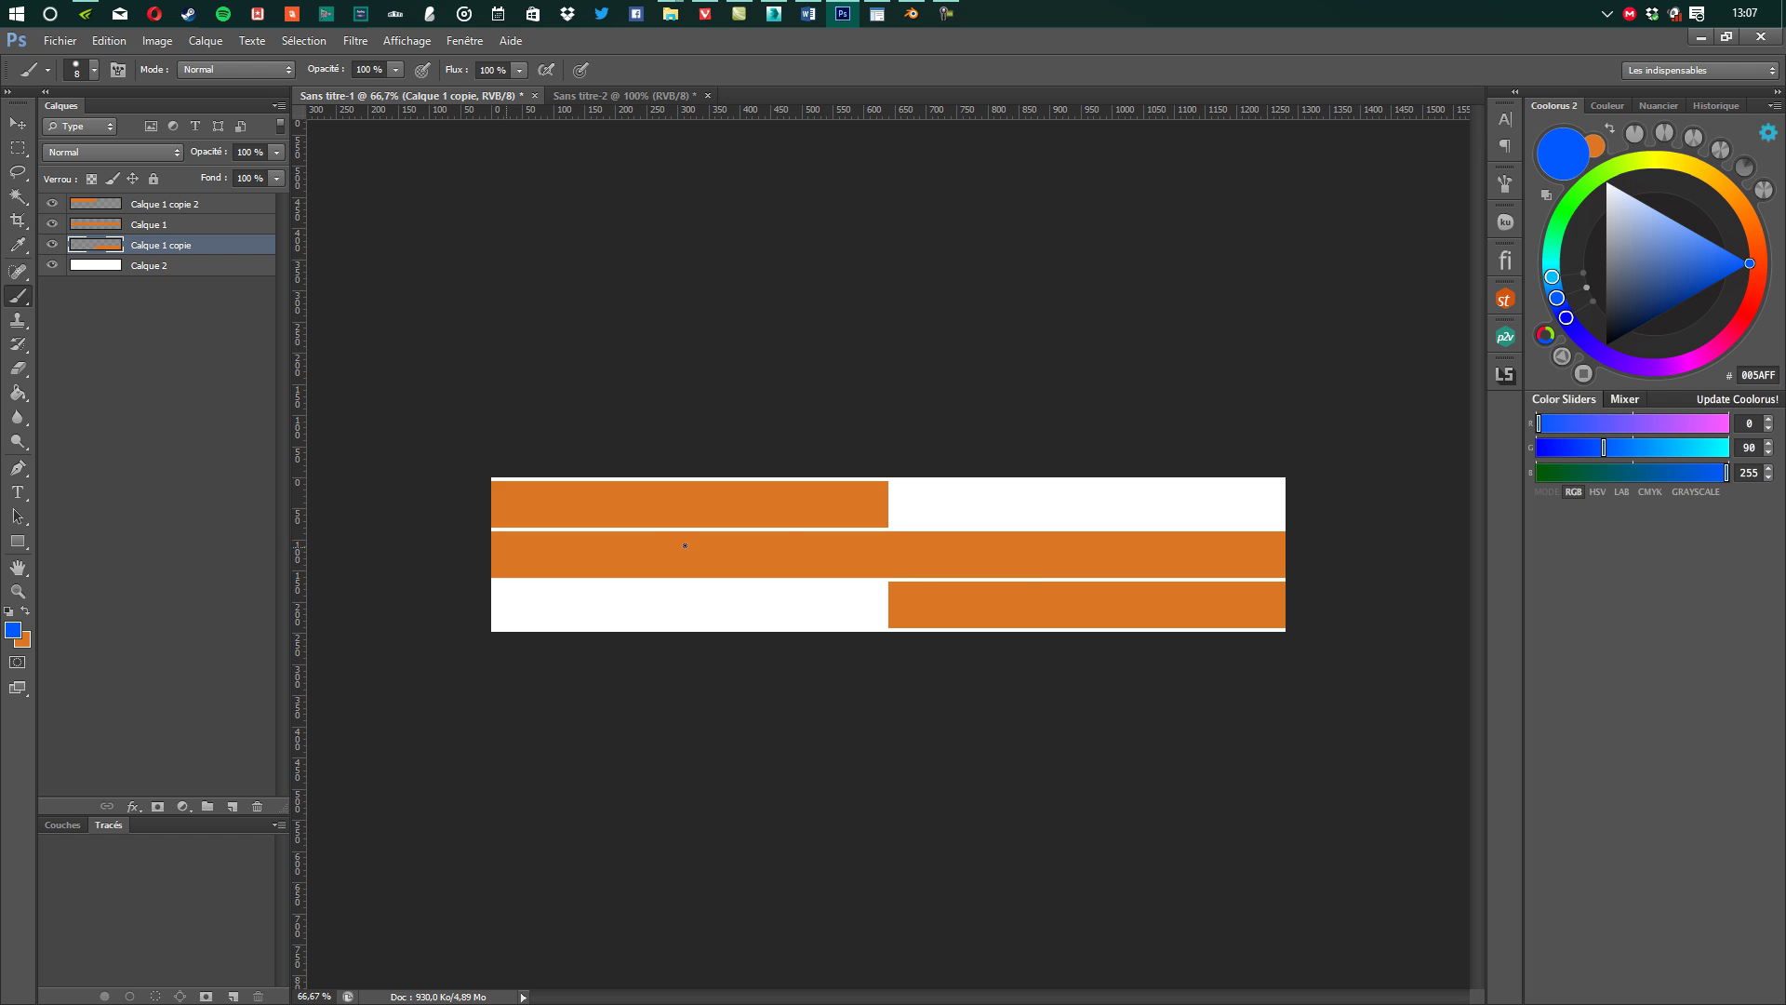
left_click_drag(921, 580, 1038, 581)
key("ctrl+z")
left_click(189, 204)
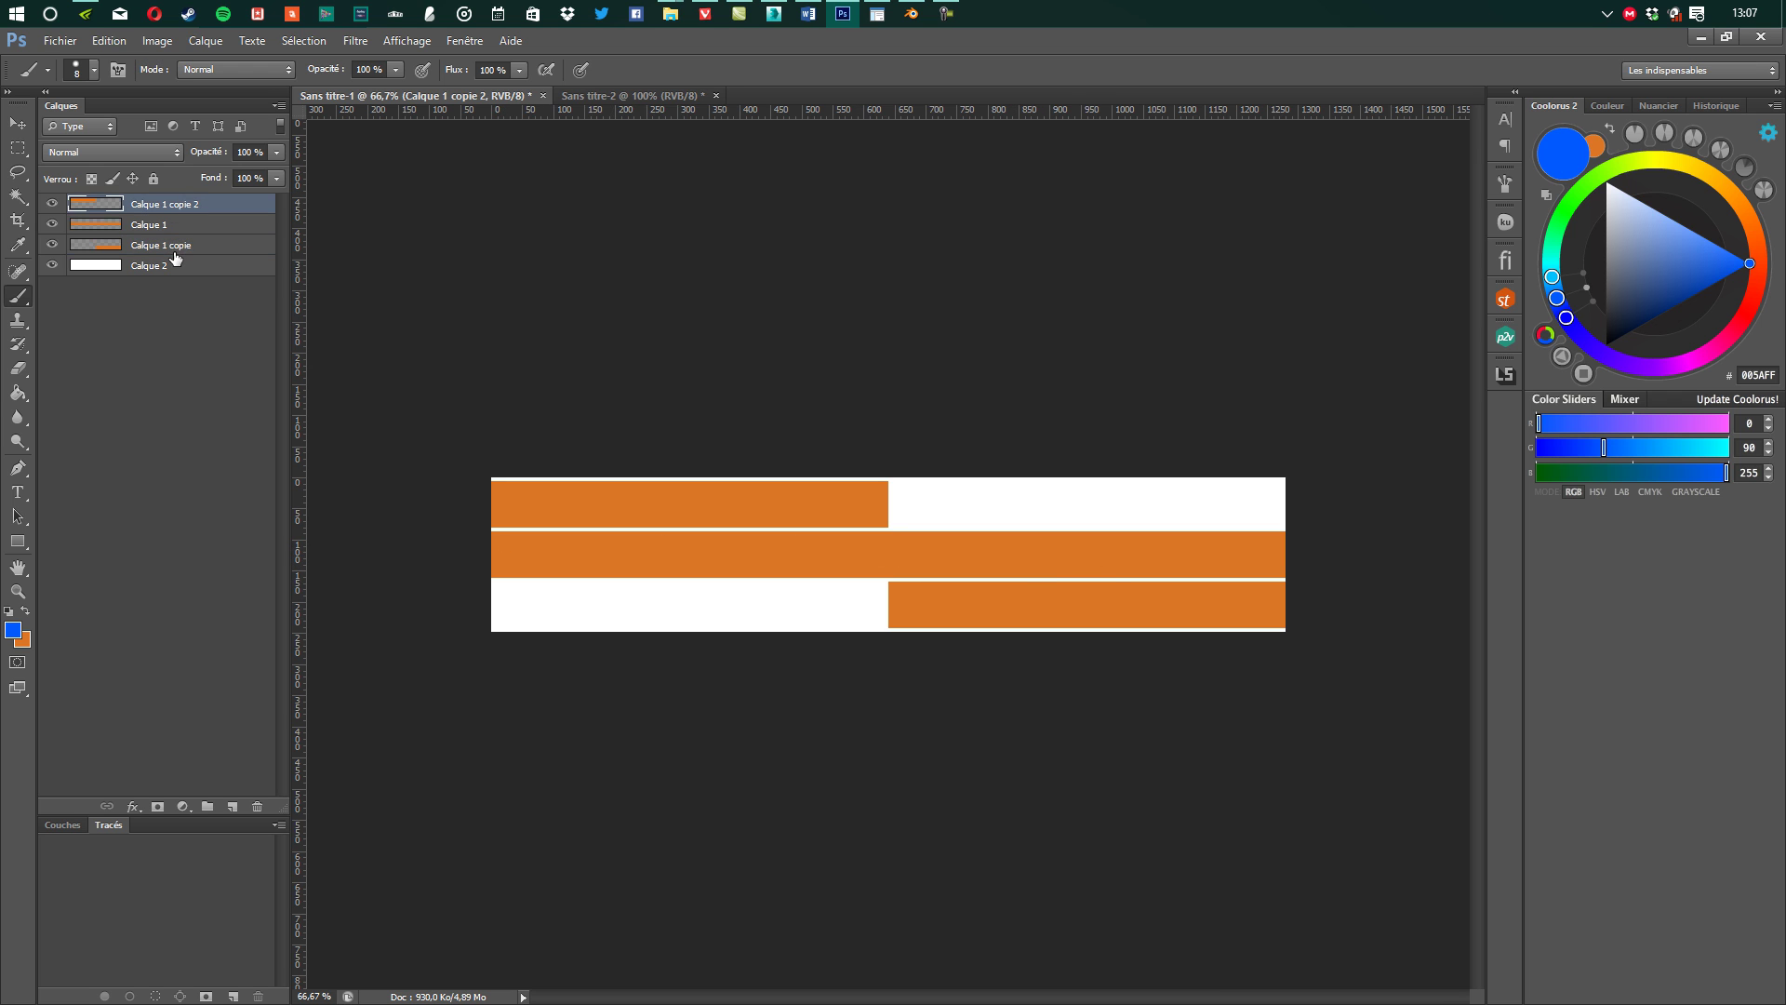
key("ctrl+shift+alt+n")
left_click_drag(507, 554, 1242, 556)
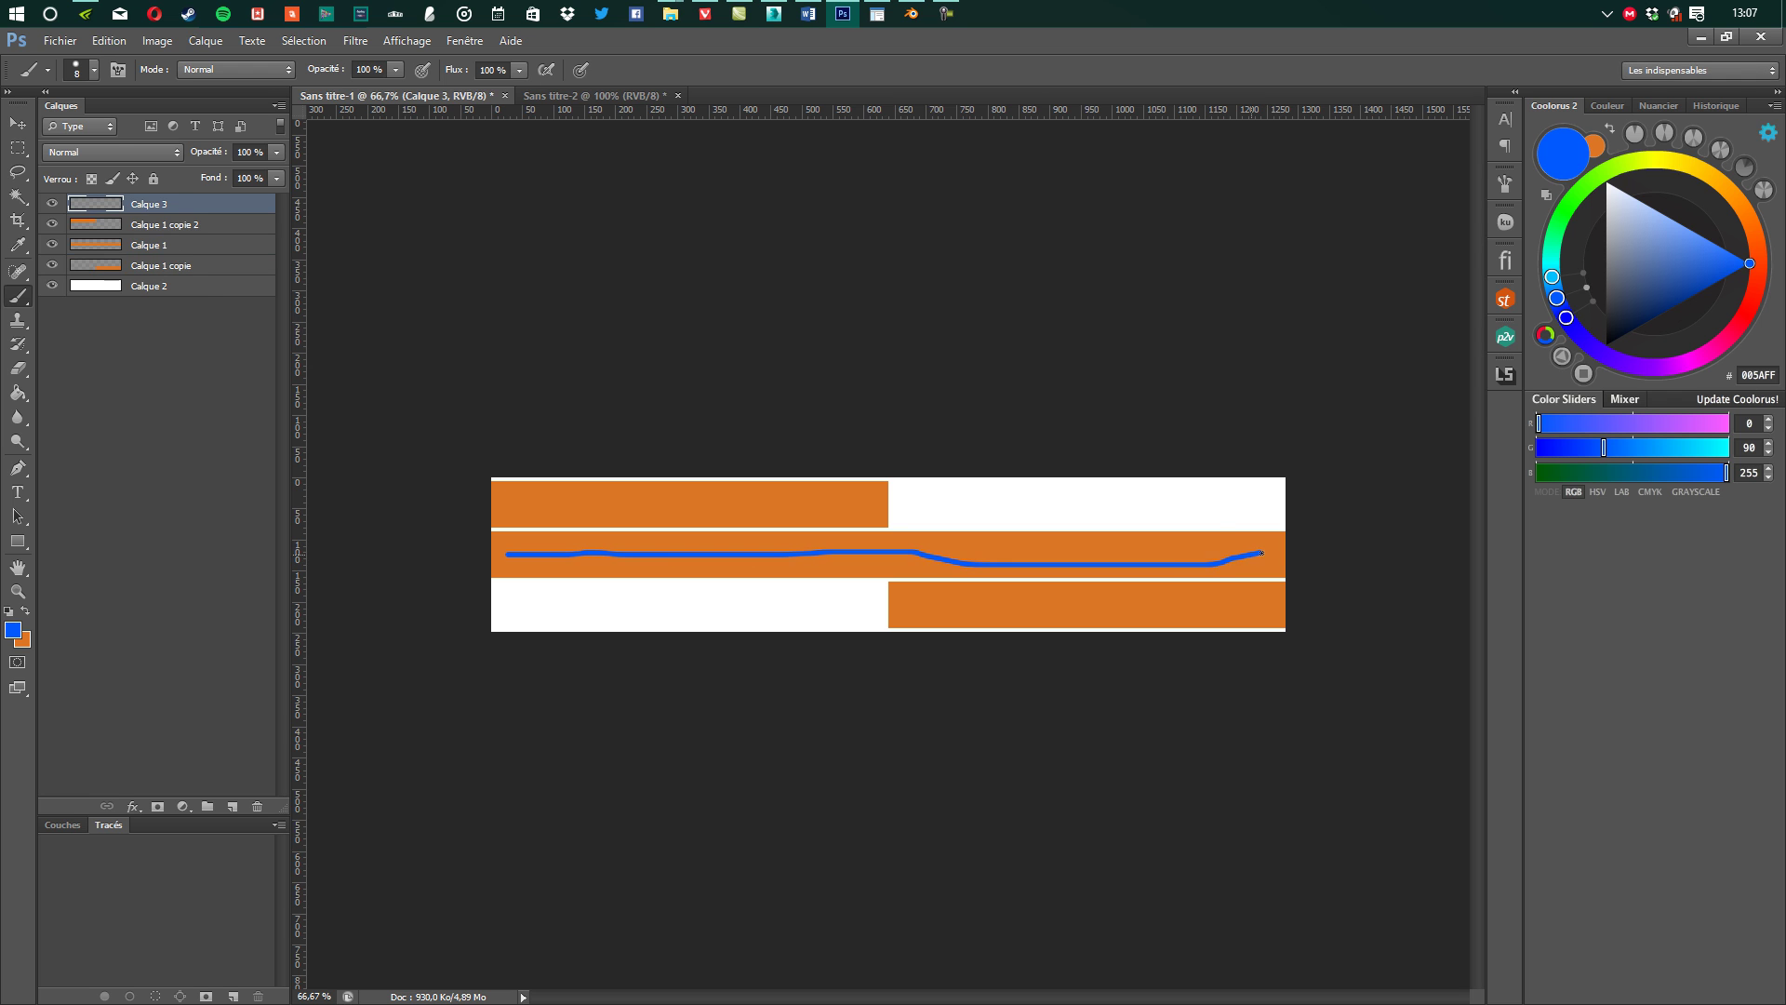
Set the foreground colour to lime AEFF00 and paint a line along the upper half-width orange bar in Sans titre-1
left_click(584, 95)
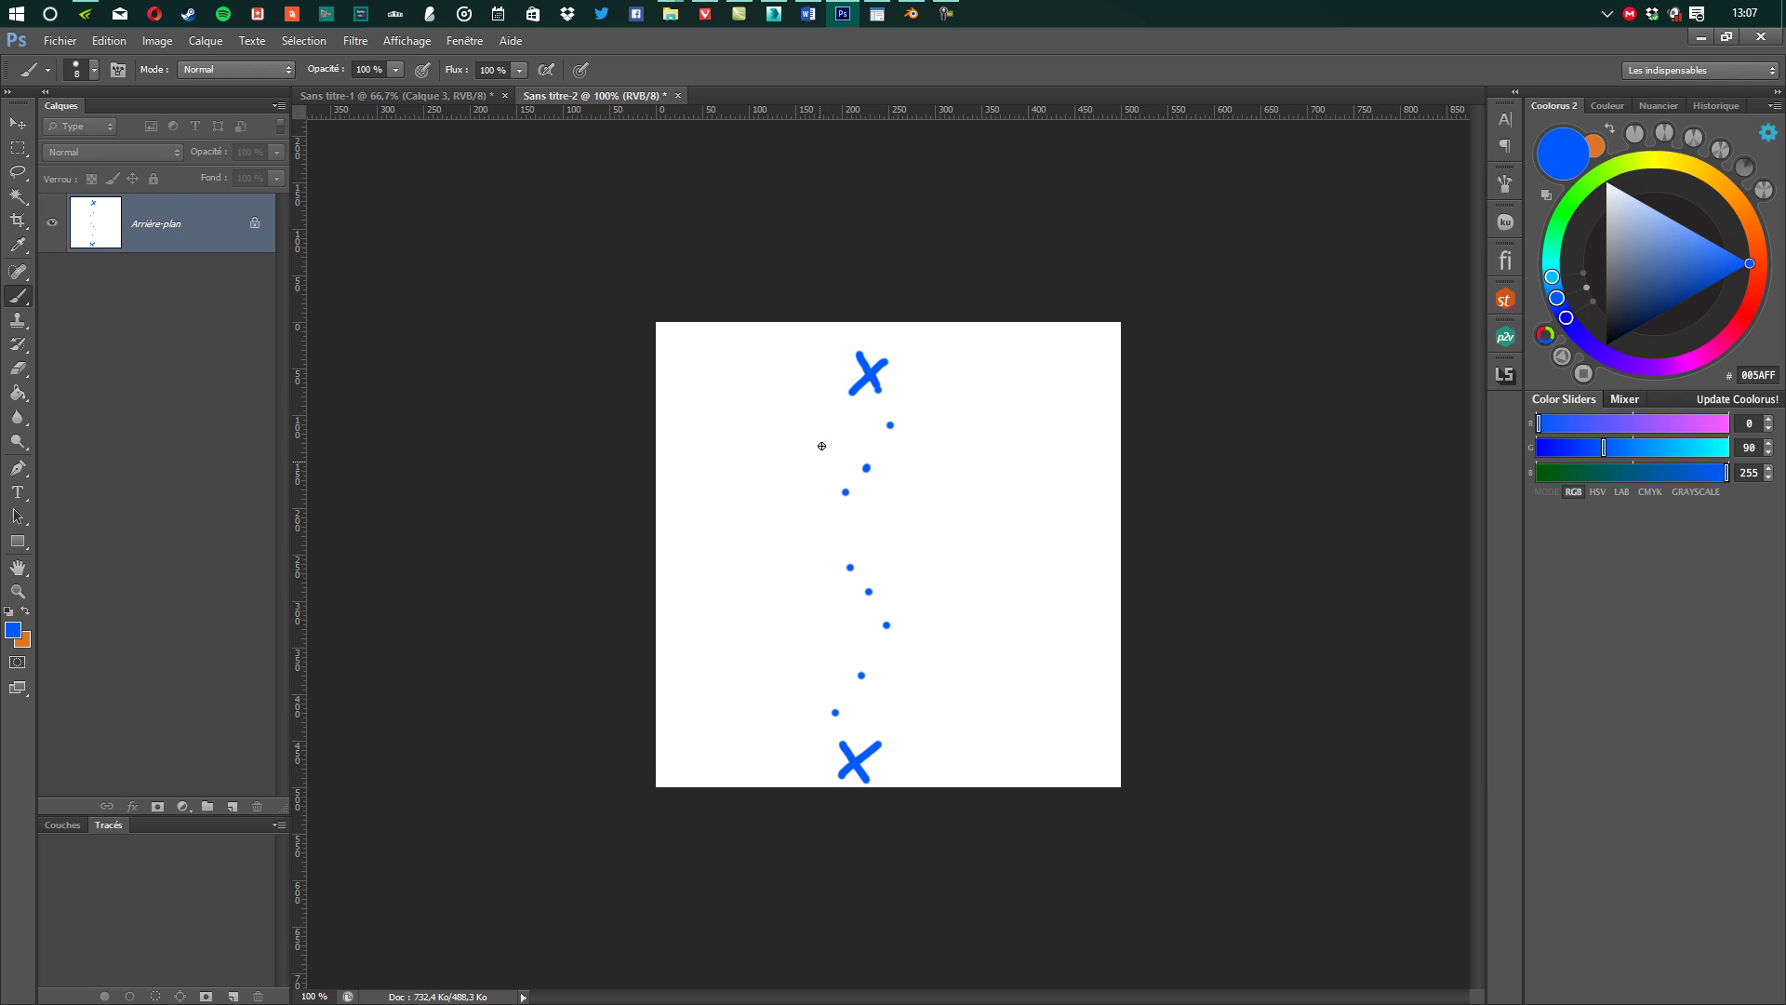
left_click(361, 97)
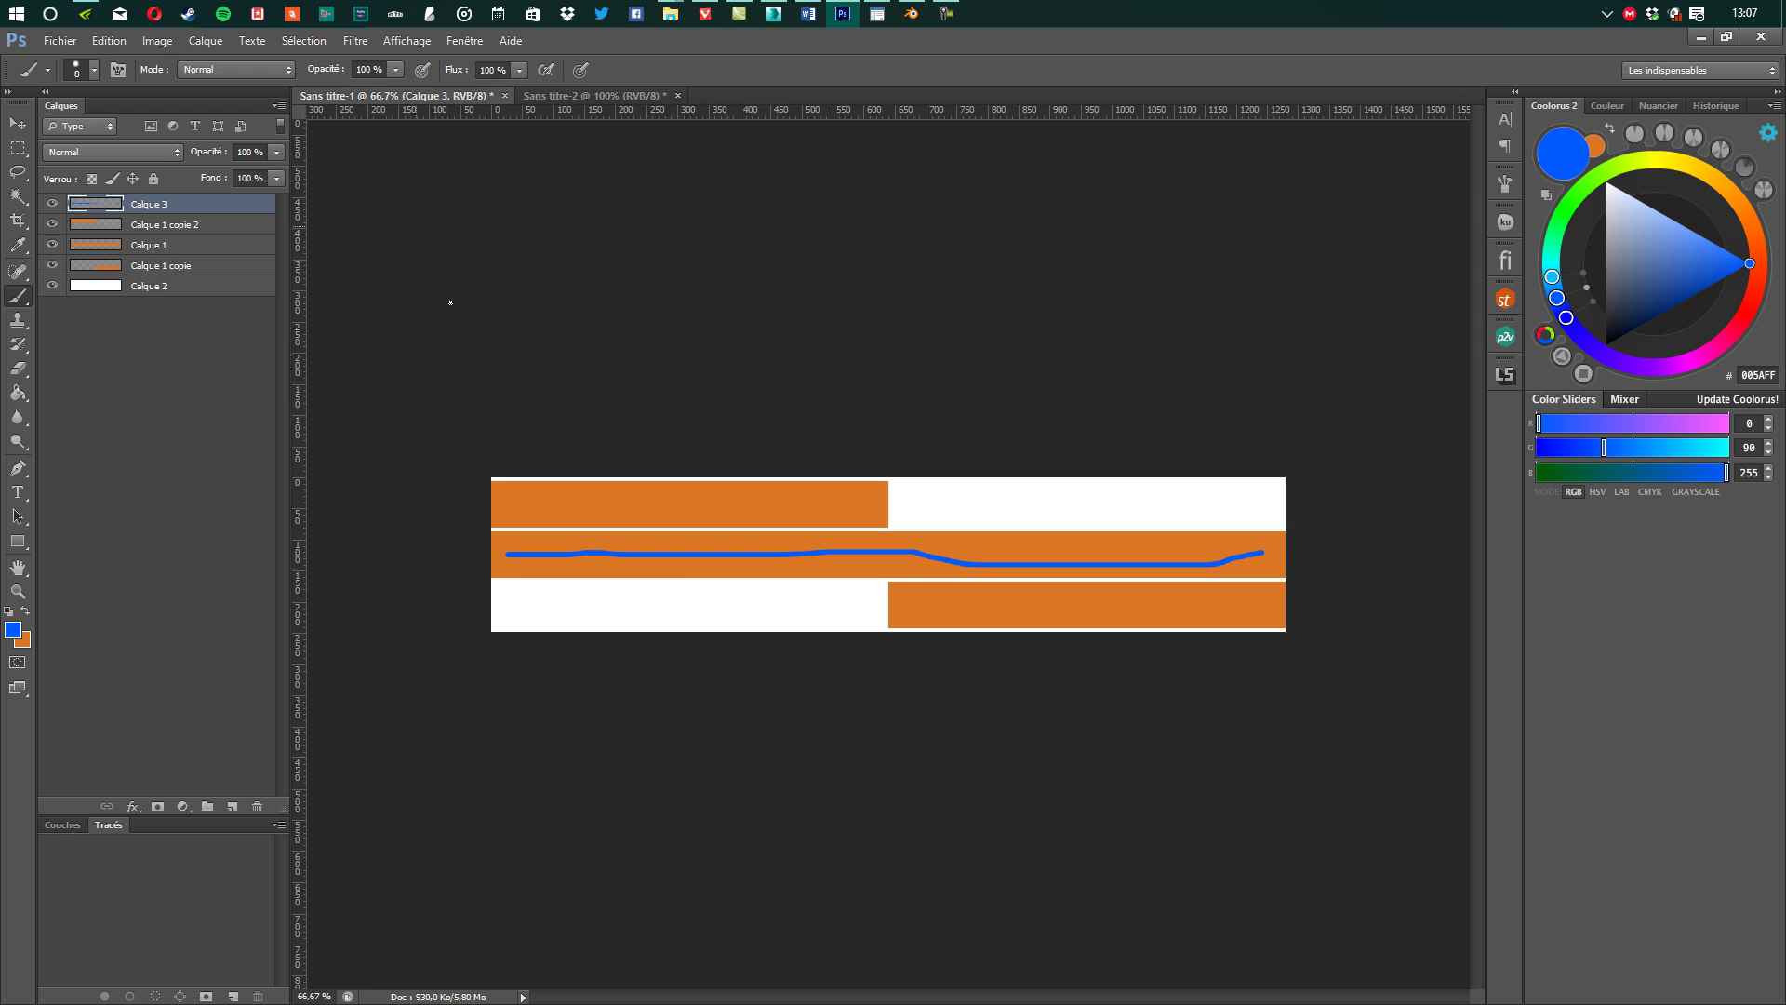
left_click(24, 612)
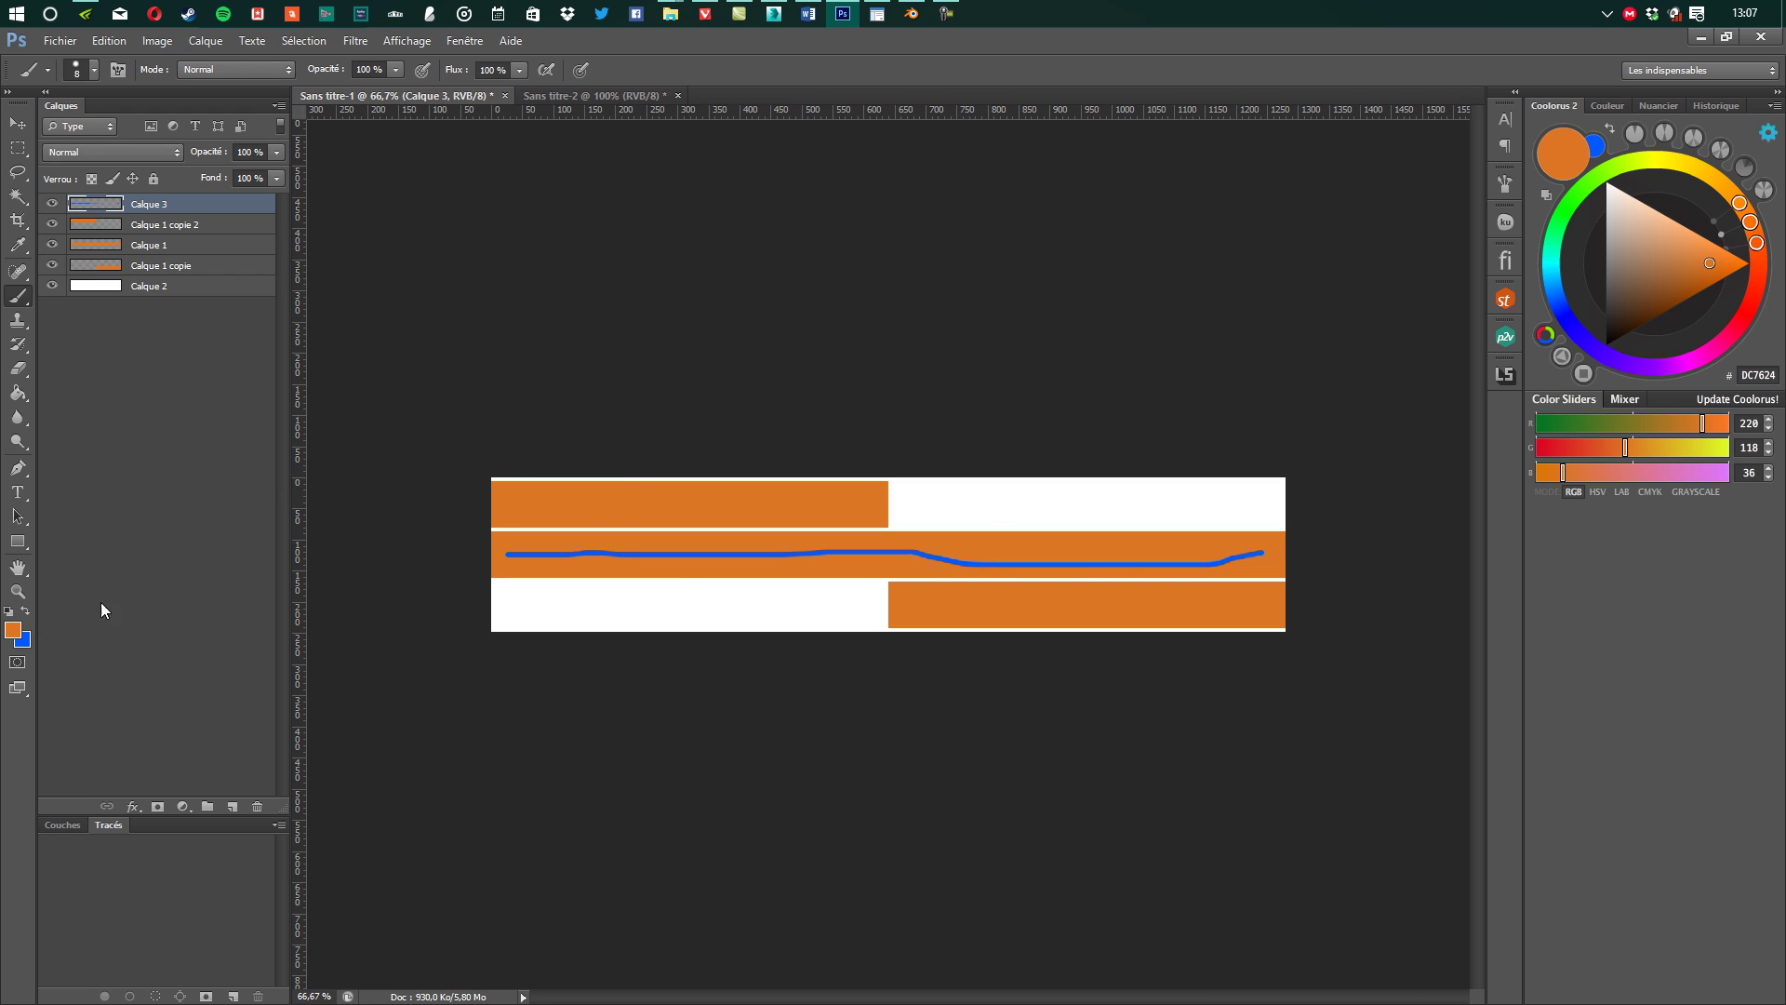
left_click(25, 611)
left_click(14, 631)
left_click_drag(723, 718, 724, 687)
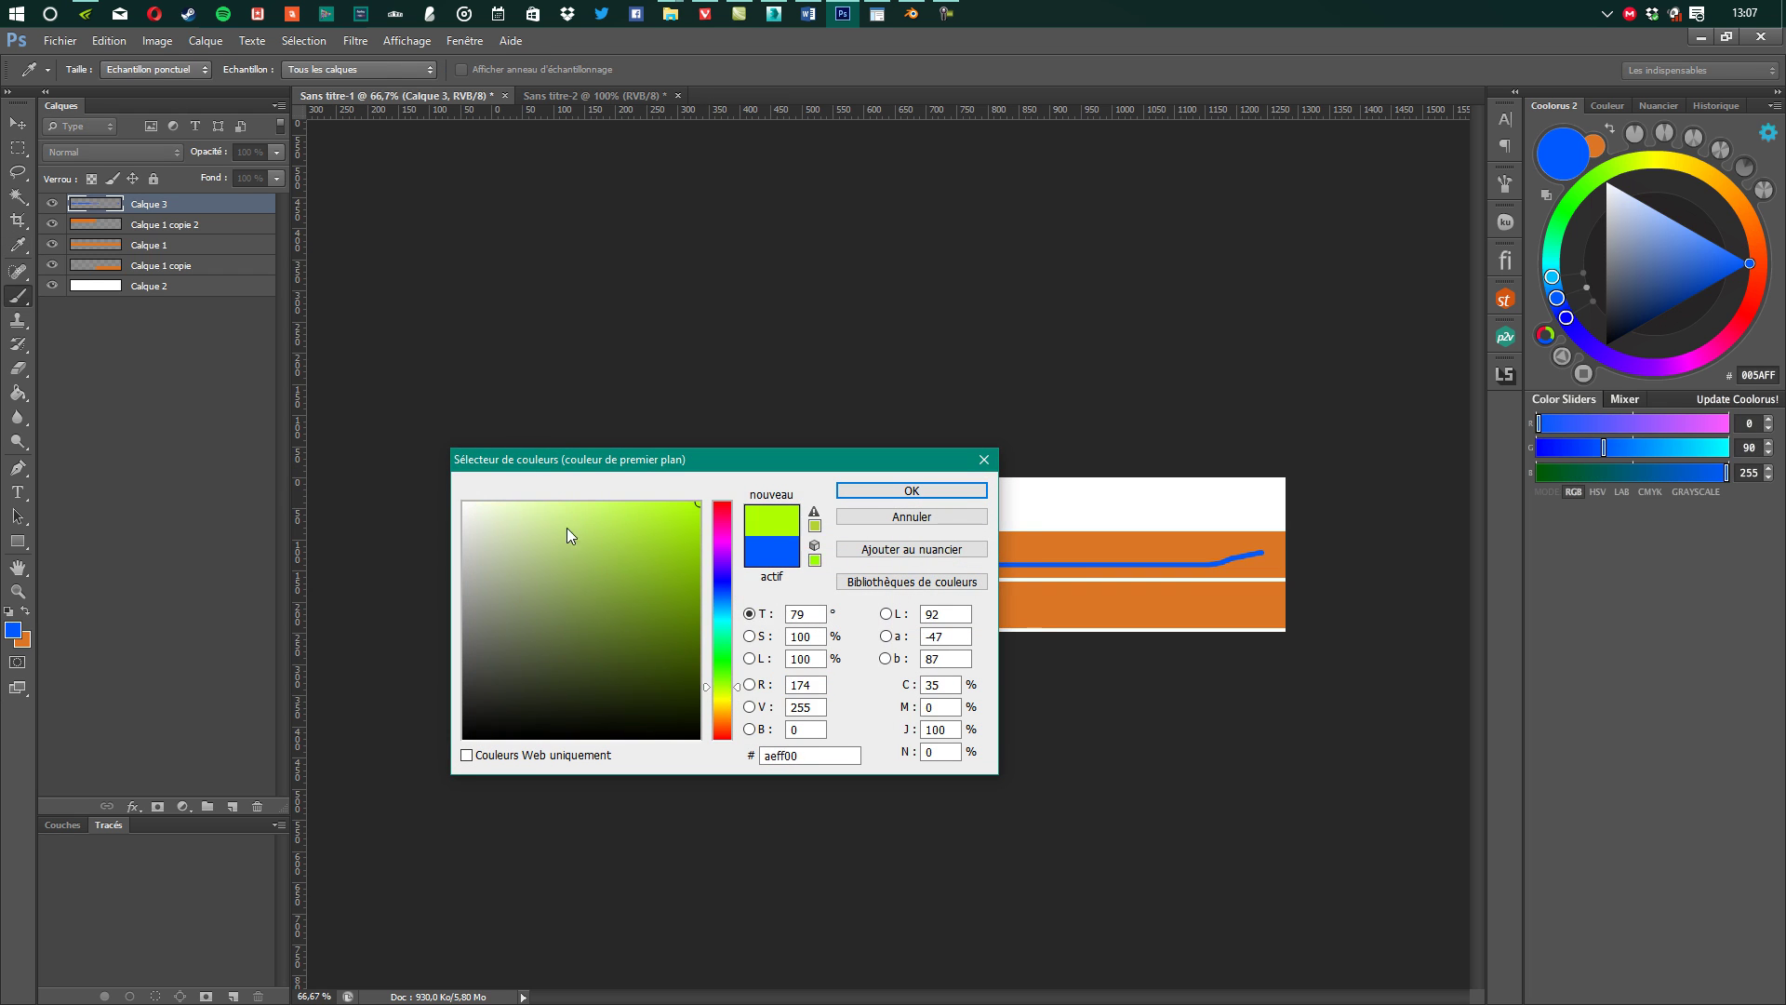
key("Return")
left_click_drag(486, 503, 866, 498)
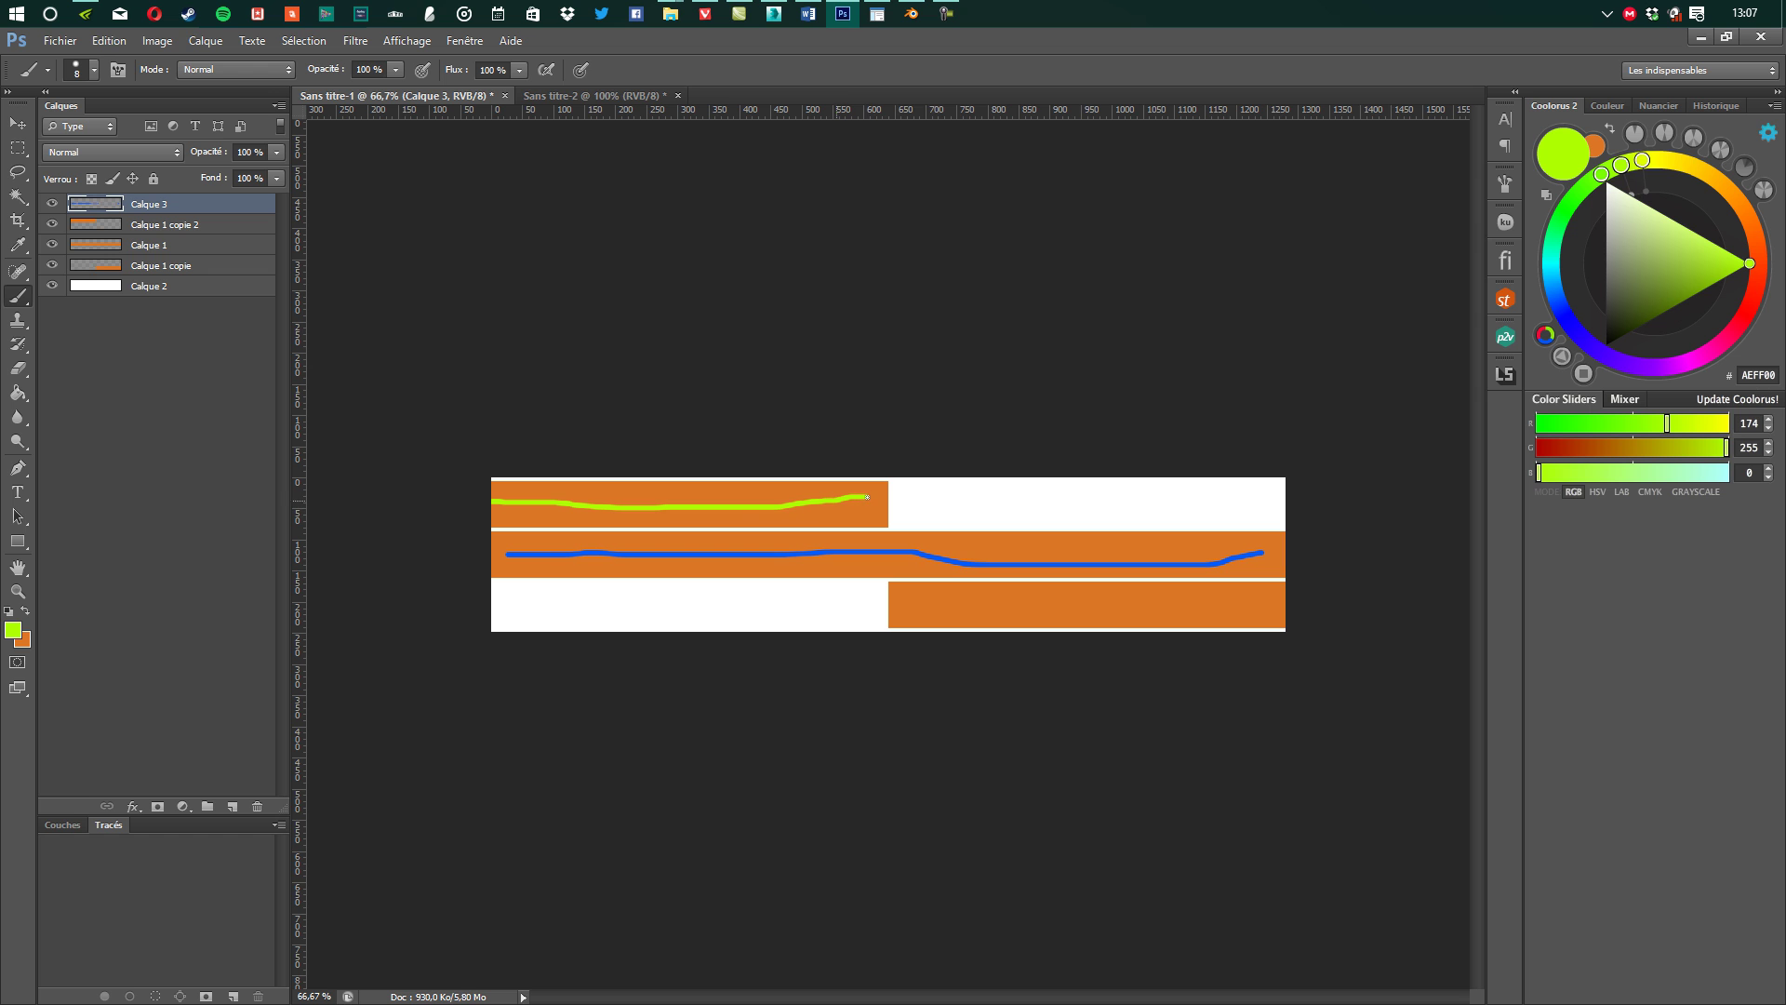
In Sans titre-2, add a new layer with a straight horizontal lime line across the middle of the canvas and set the layer's opacity to 50%
left_click(585, 94)
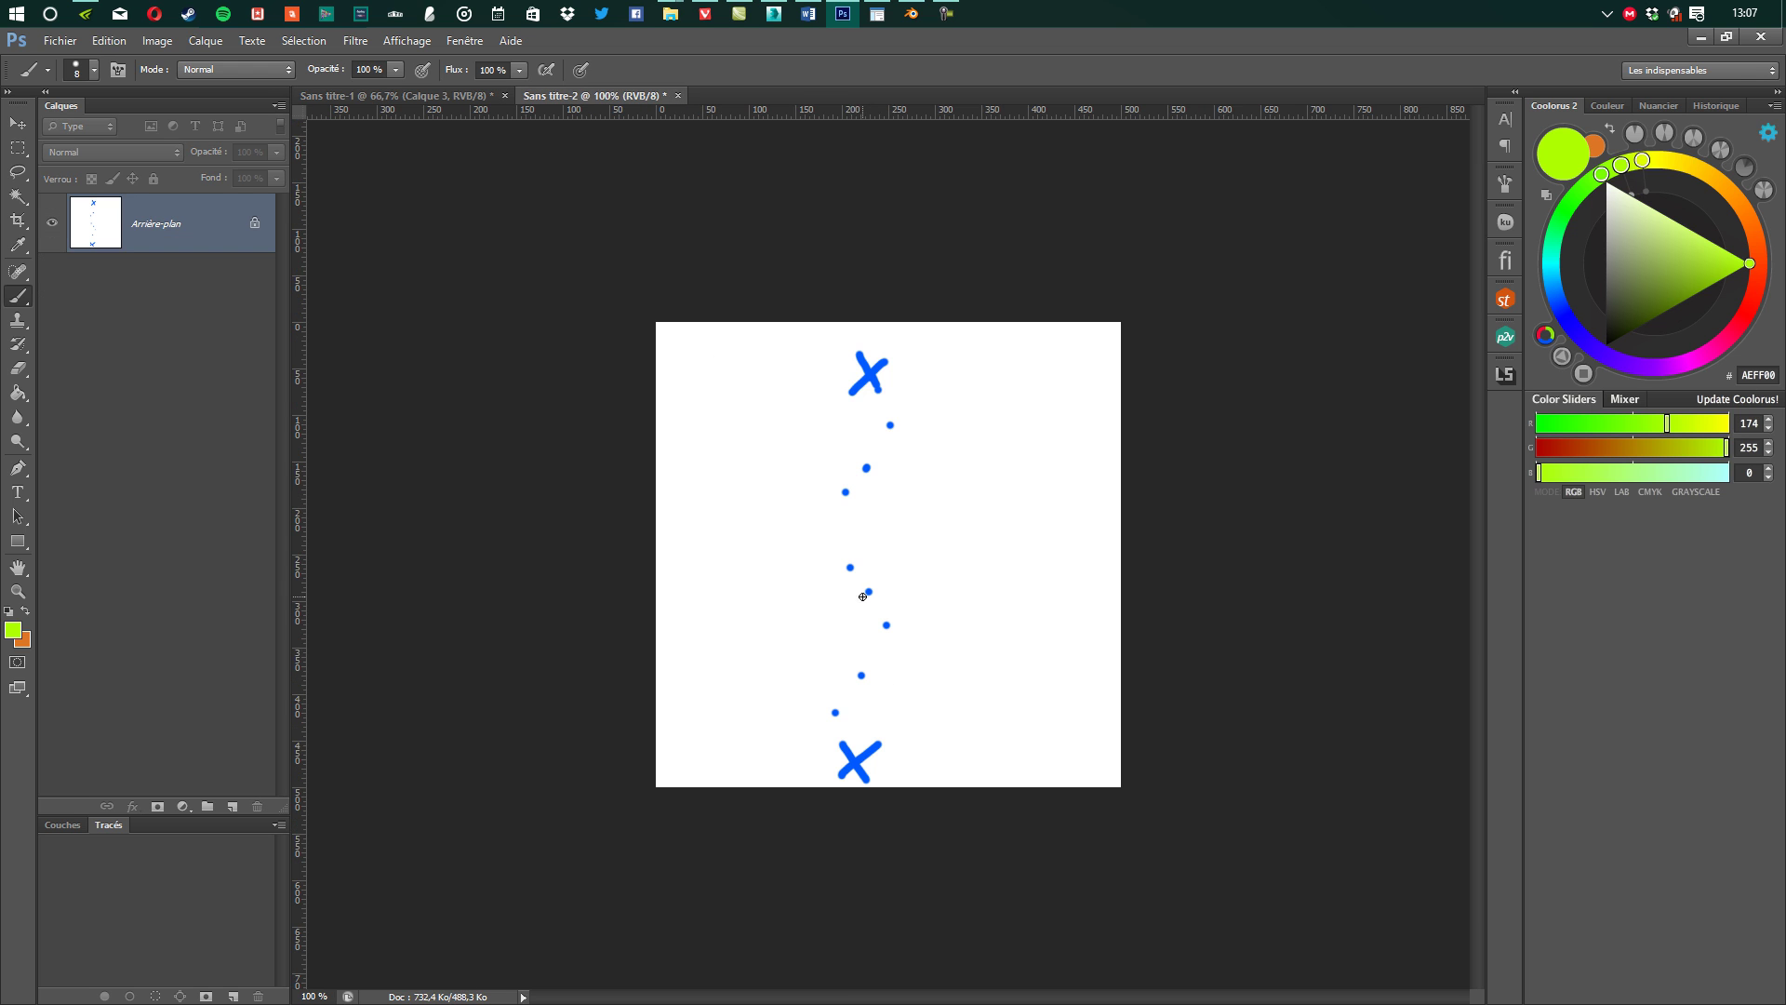
left_click(785, 596)
key("ctrl+shift+alt+n")
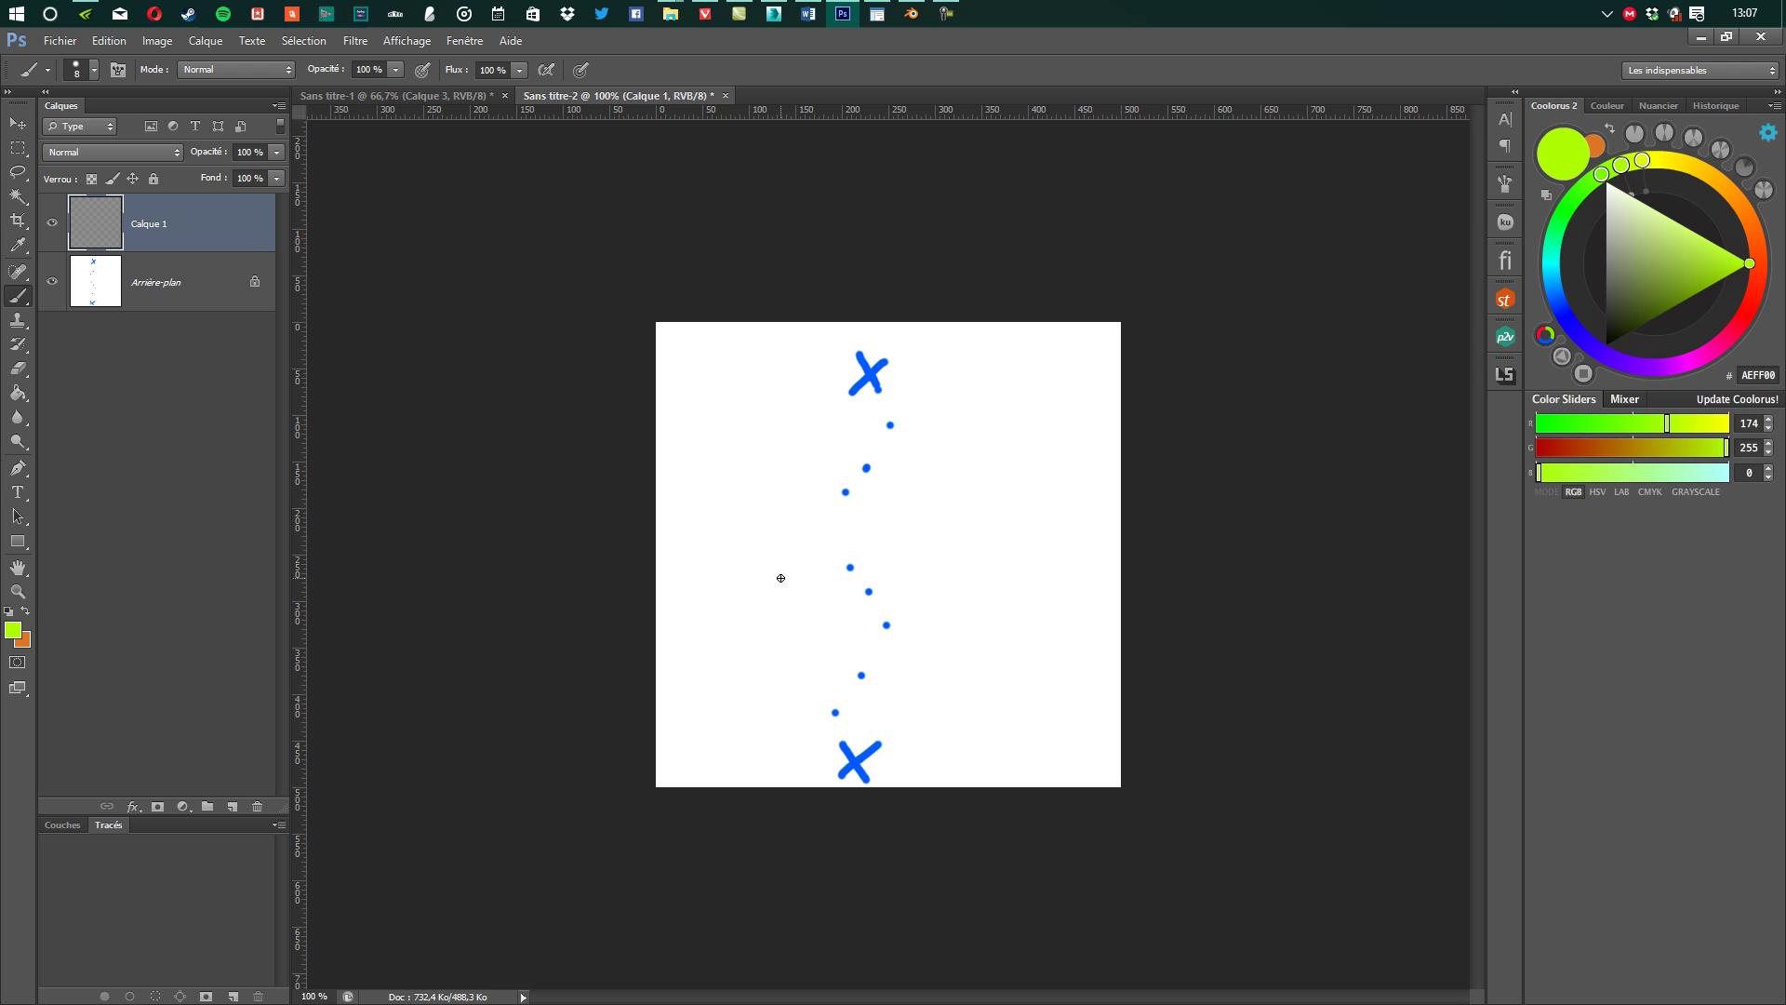
left_click_drag(646, 573, 1160, 599, "shift")
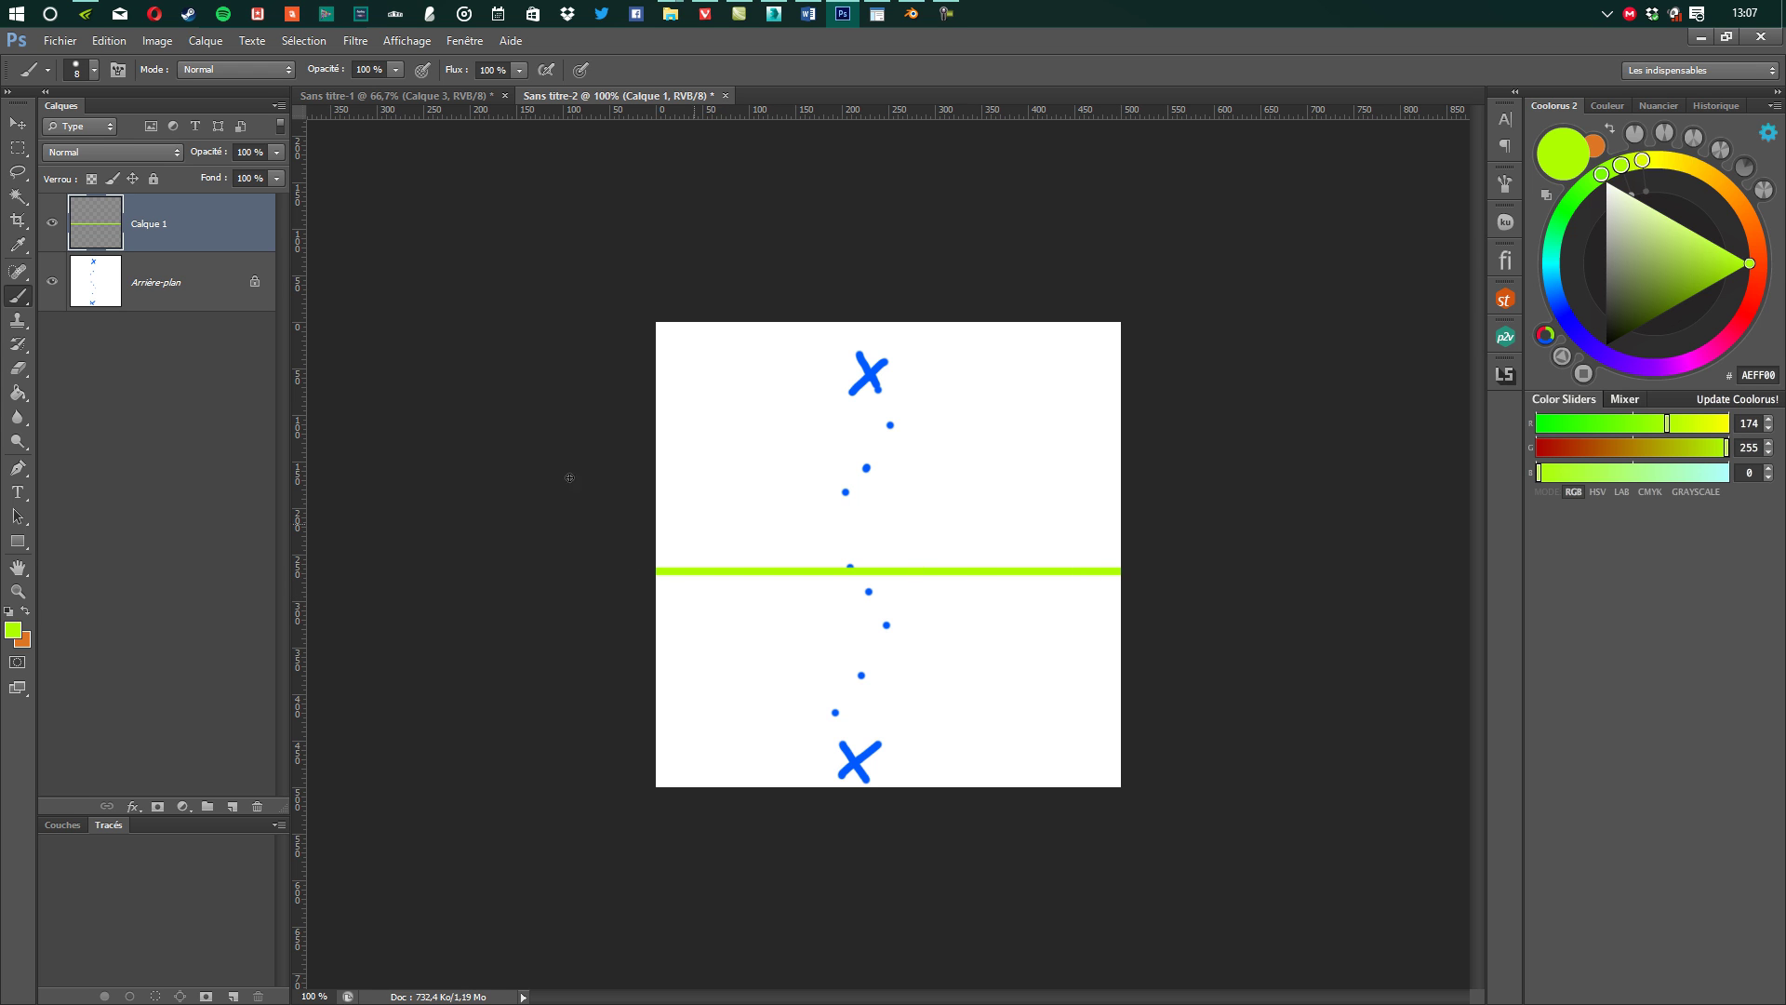
left_click(249, 152)
type("50")
key("Return")
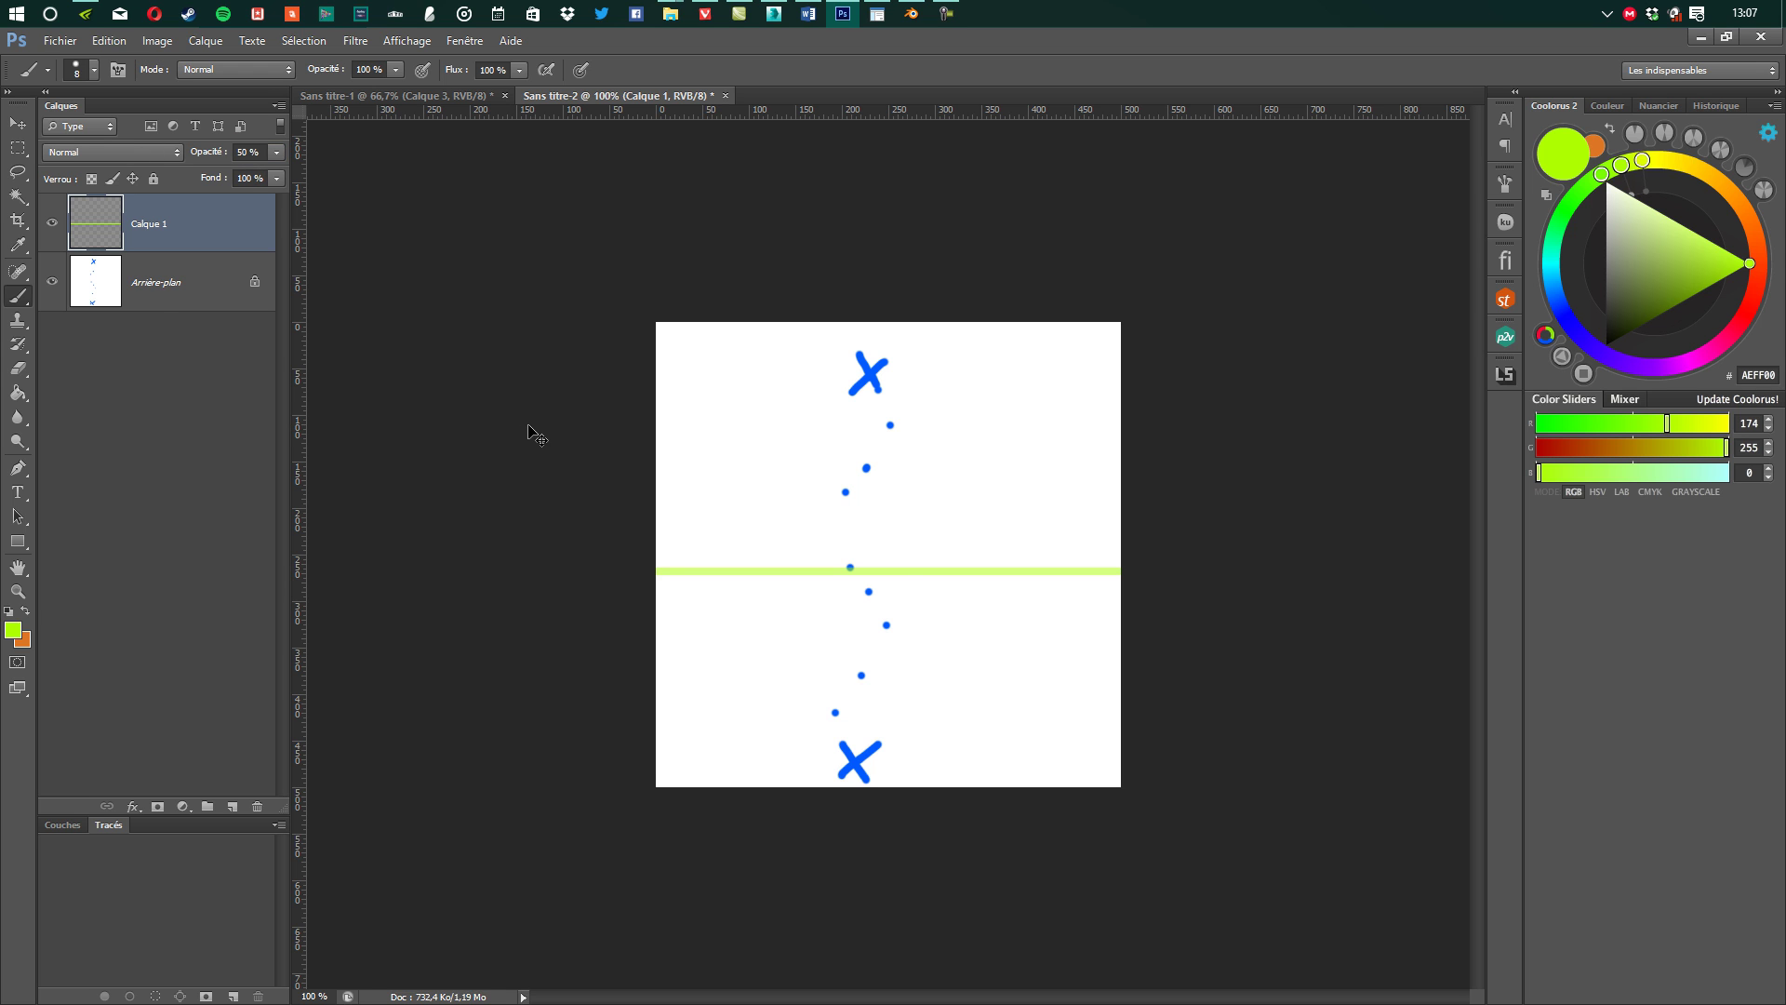
Add another layer and paint a column of lime dots from the horizontal line up to just below the upper cross
key("ctrl+shift+alt+n")
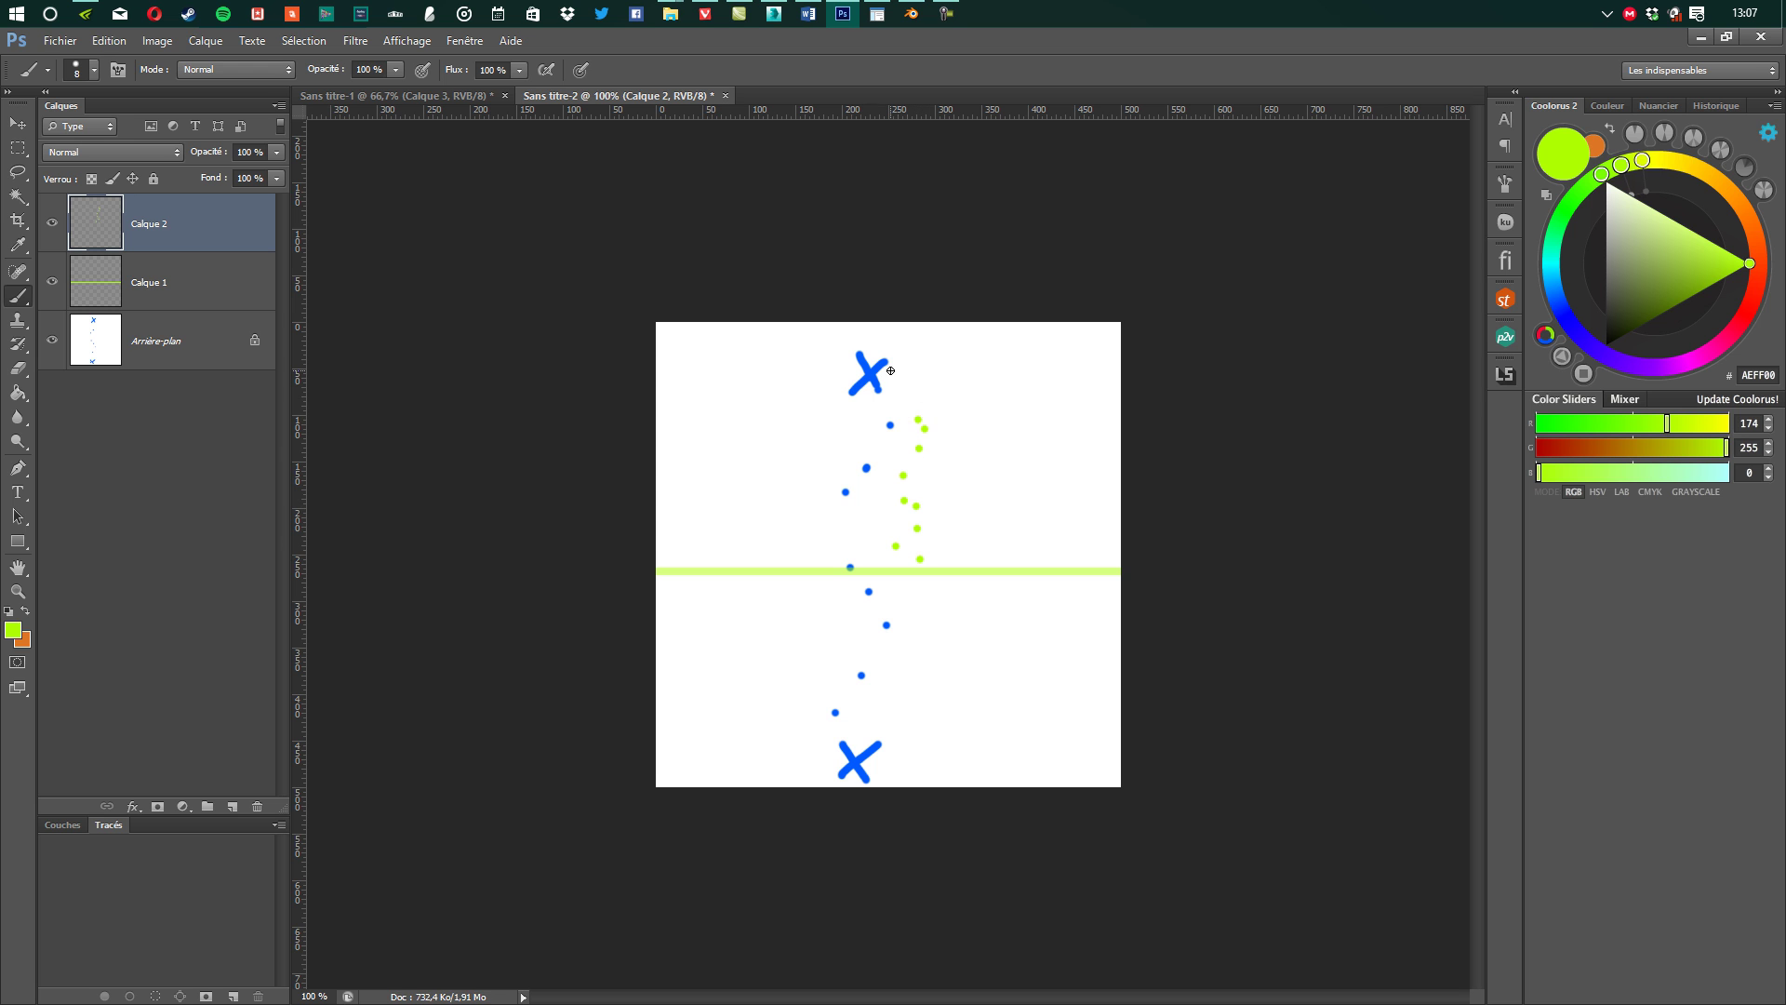
left_click(394, 95)
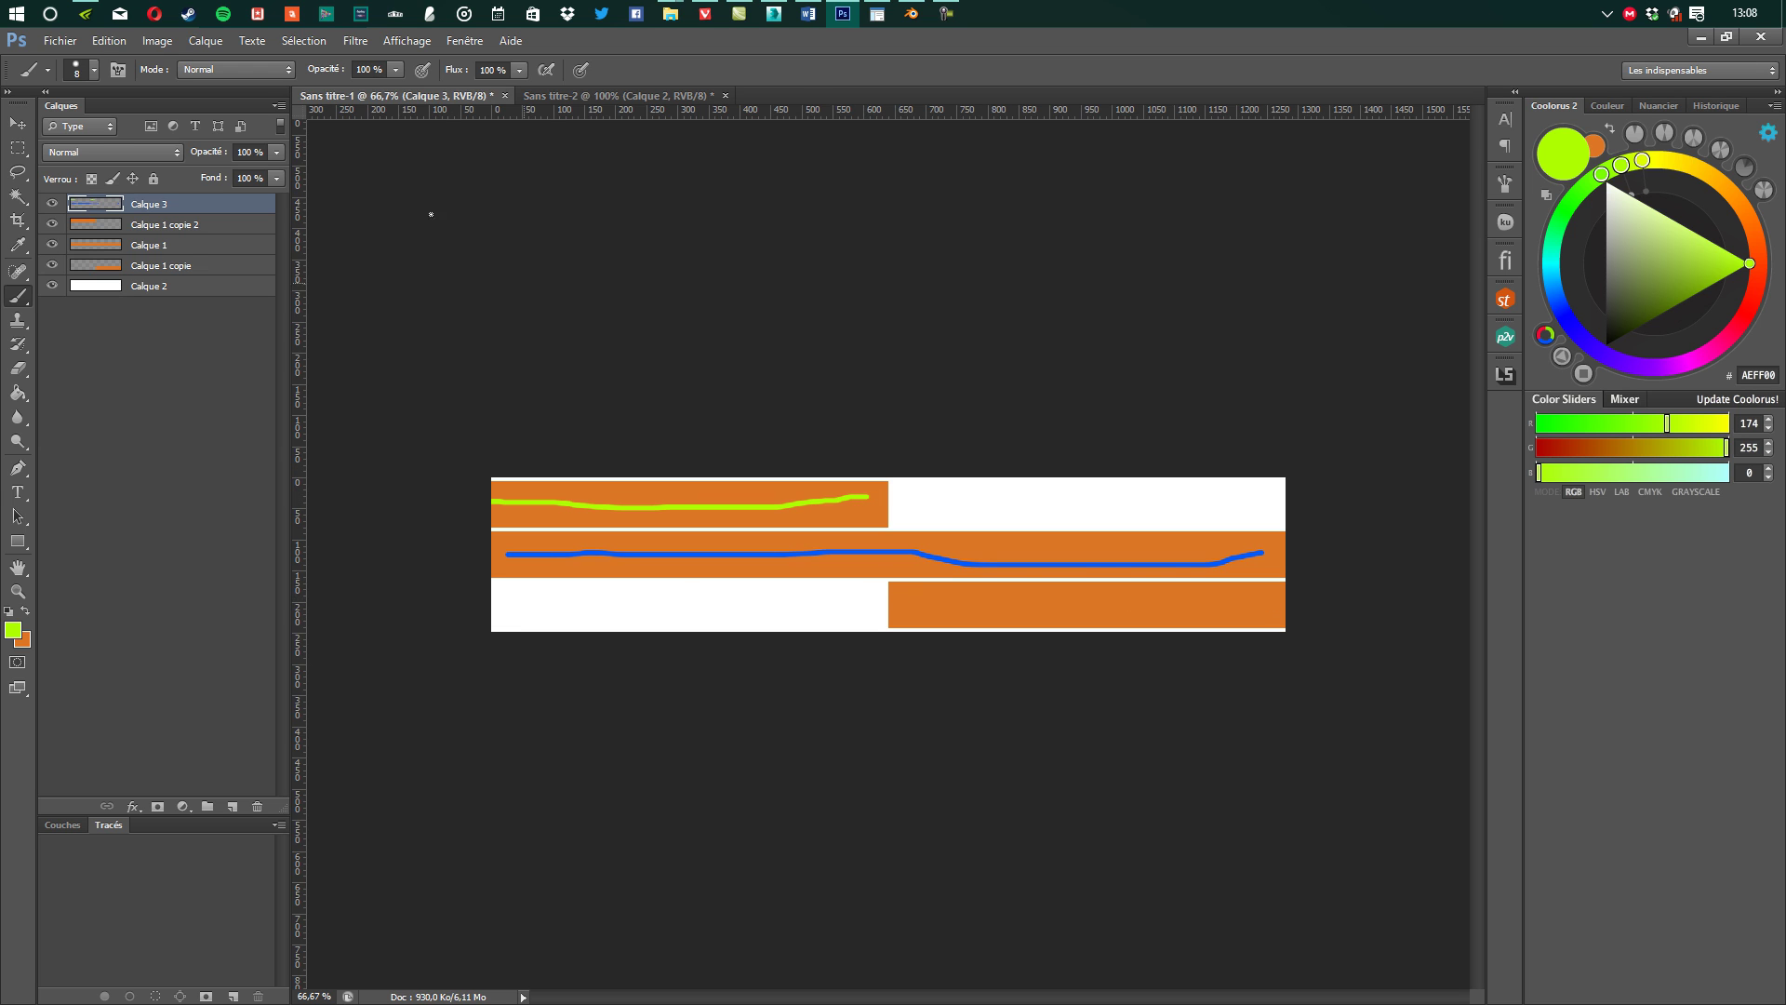
left_click(570, 97)
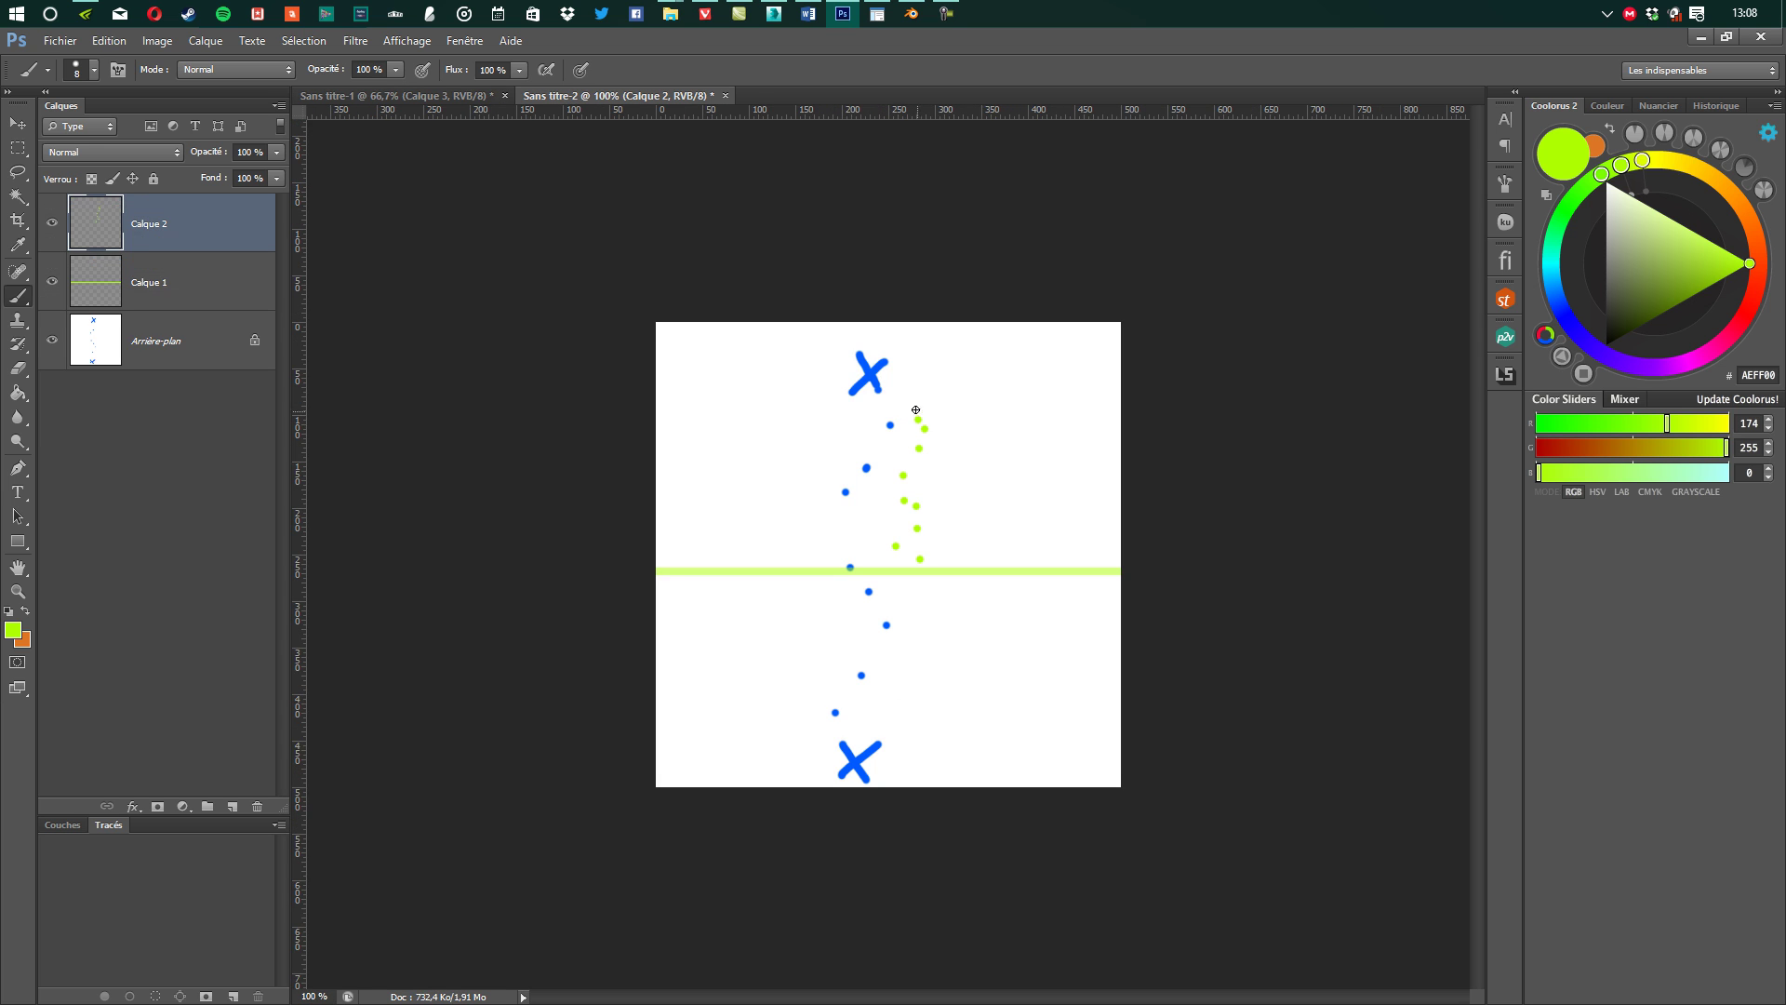
Set the foreground colour to red FF0000 and paint a short horizontal line above the lime dots, just below the upper cross
left_click(25, 612)
left_click(12, 630)
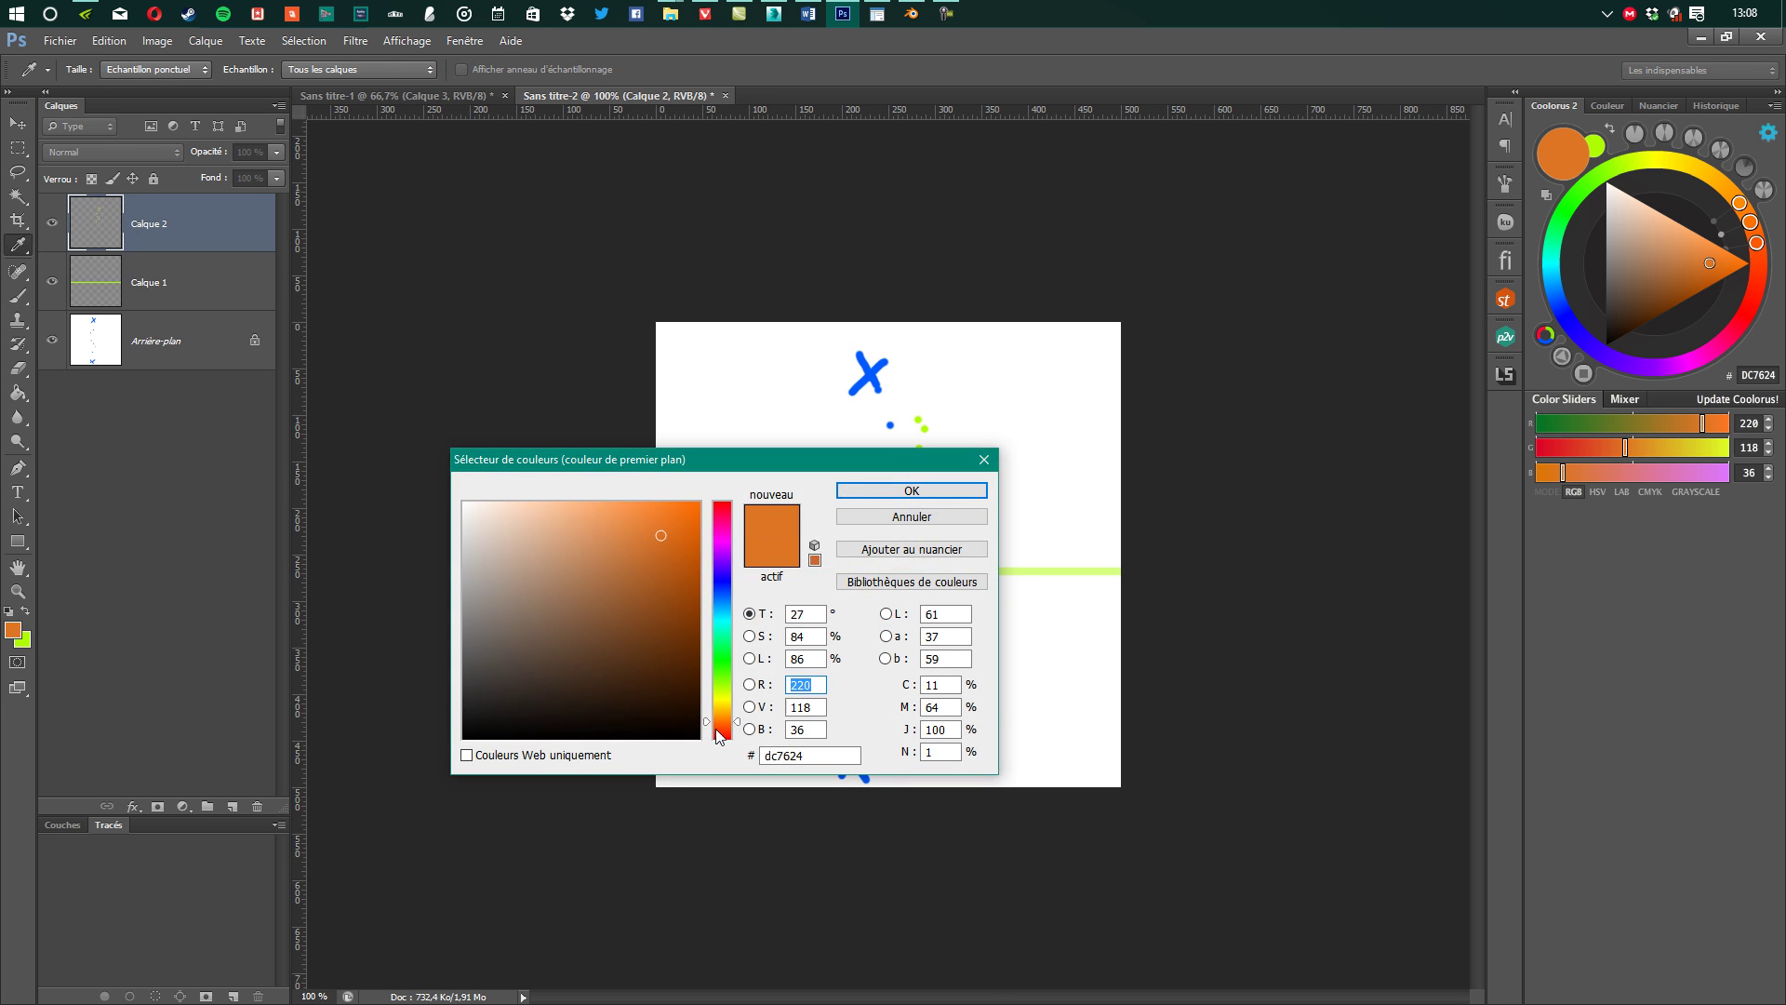
left_click_drag(715, 726, 714, 754)
mouse_move(693, 521)
left_mouse_down()
mouse_move(816, 398)
mouse_move(968, 411)
left_mouse_up()
left_click(909, 485)
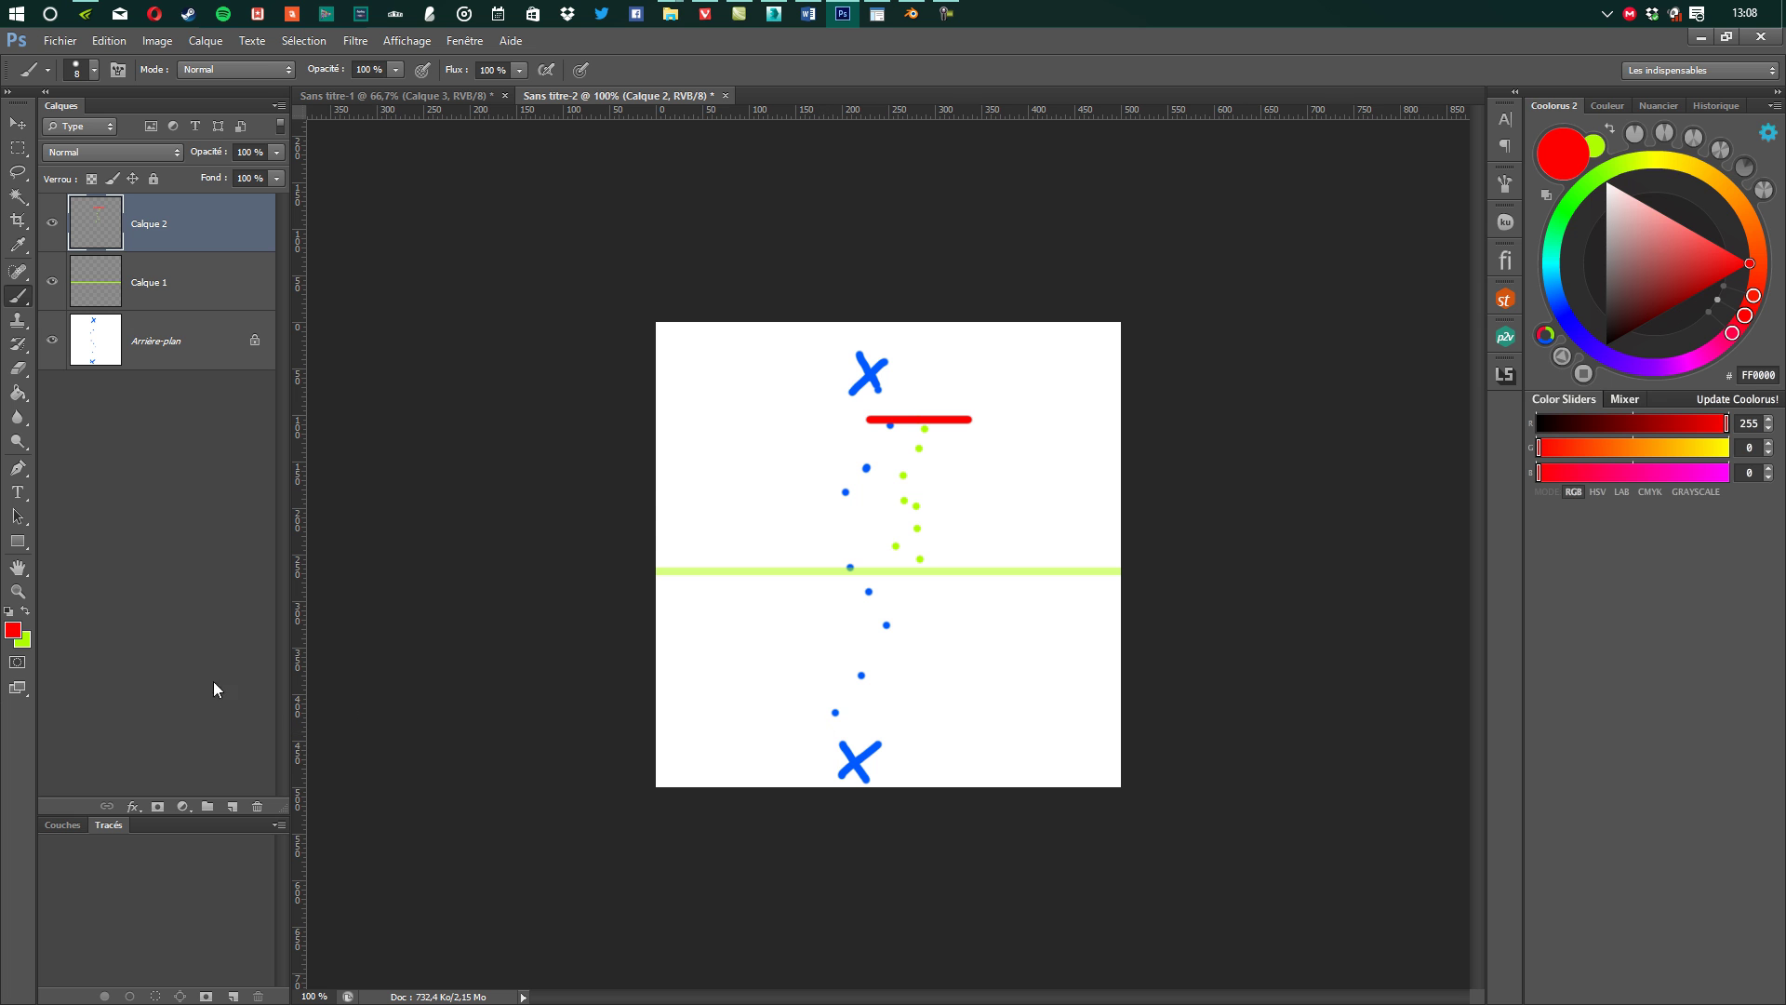
Set the foreground colour to dark green 00a326 and paint a short horizontal line just above the lower cross
key("i")
left_click(13, 630)
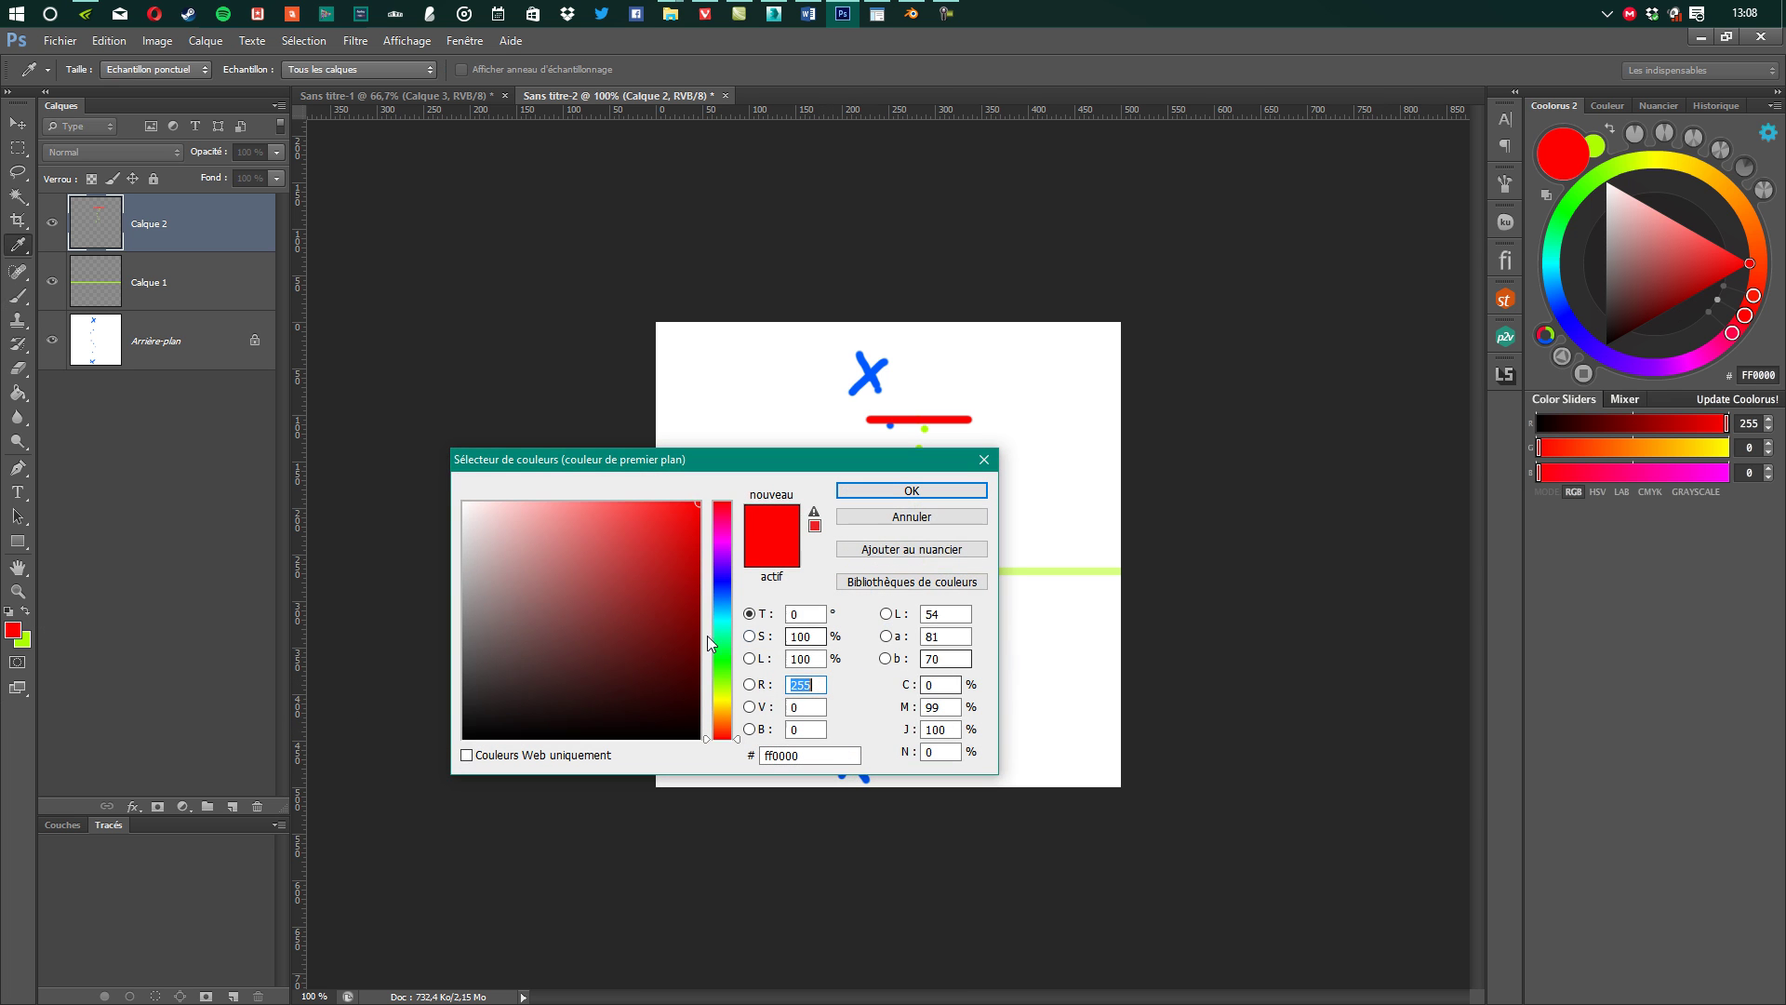
left_click(723, 664)
left_click_drag(718, 658, 718, 651)
left_click(699, 587)
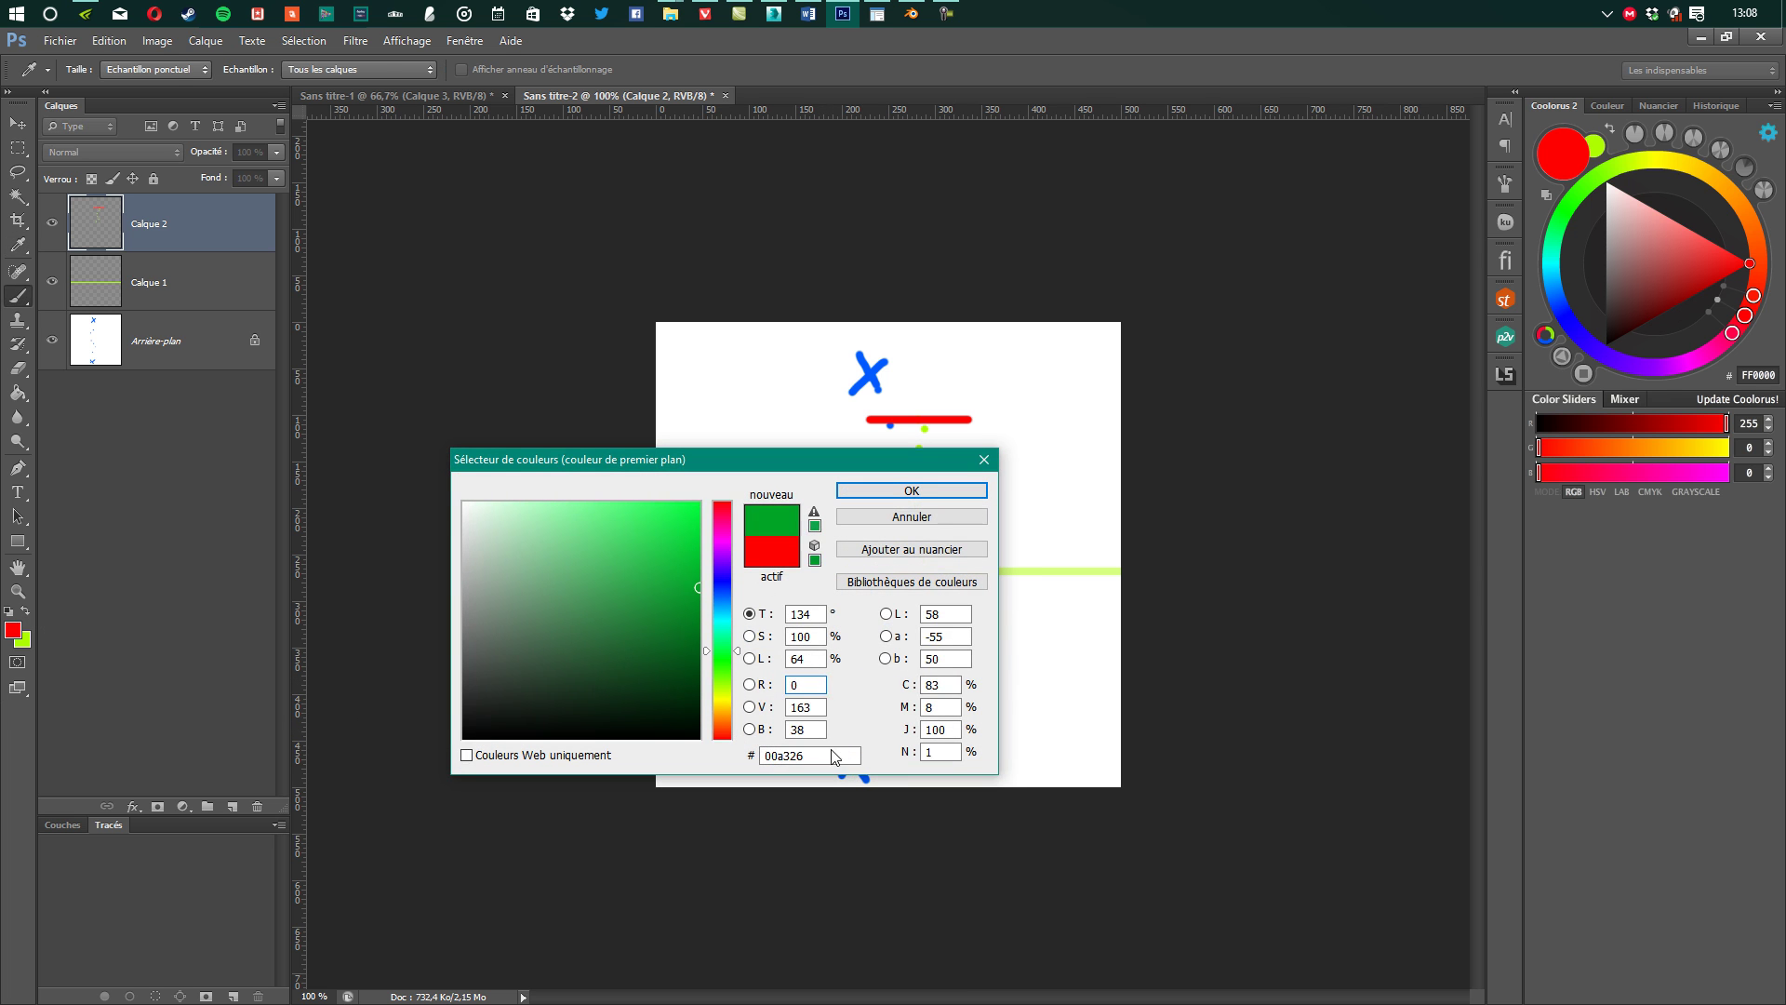
key("Return")
left_click_drag(815, 722, 930, 722)
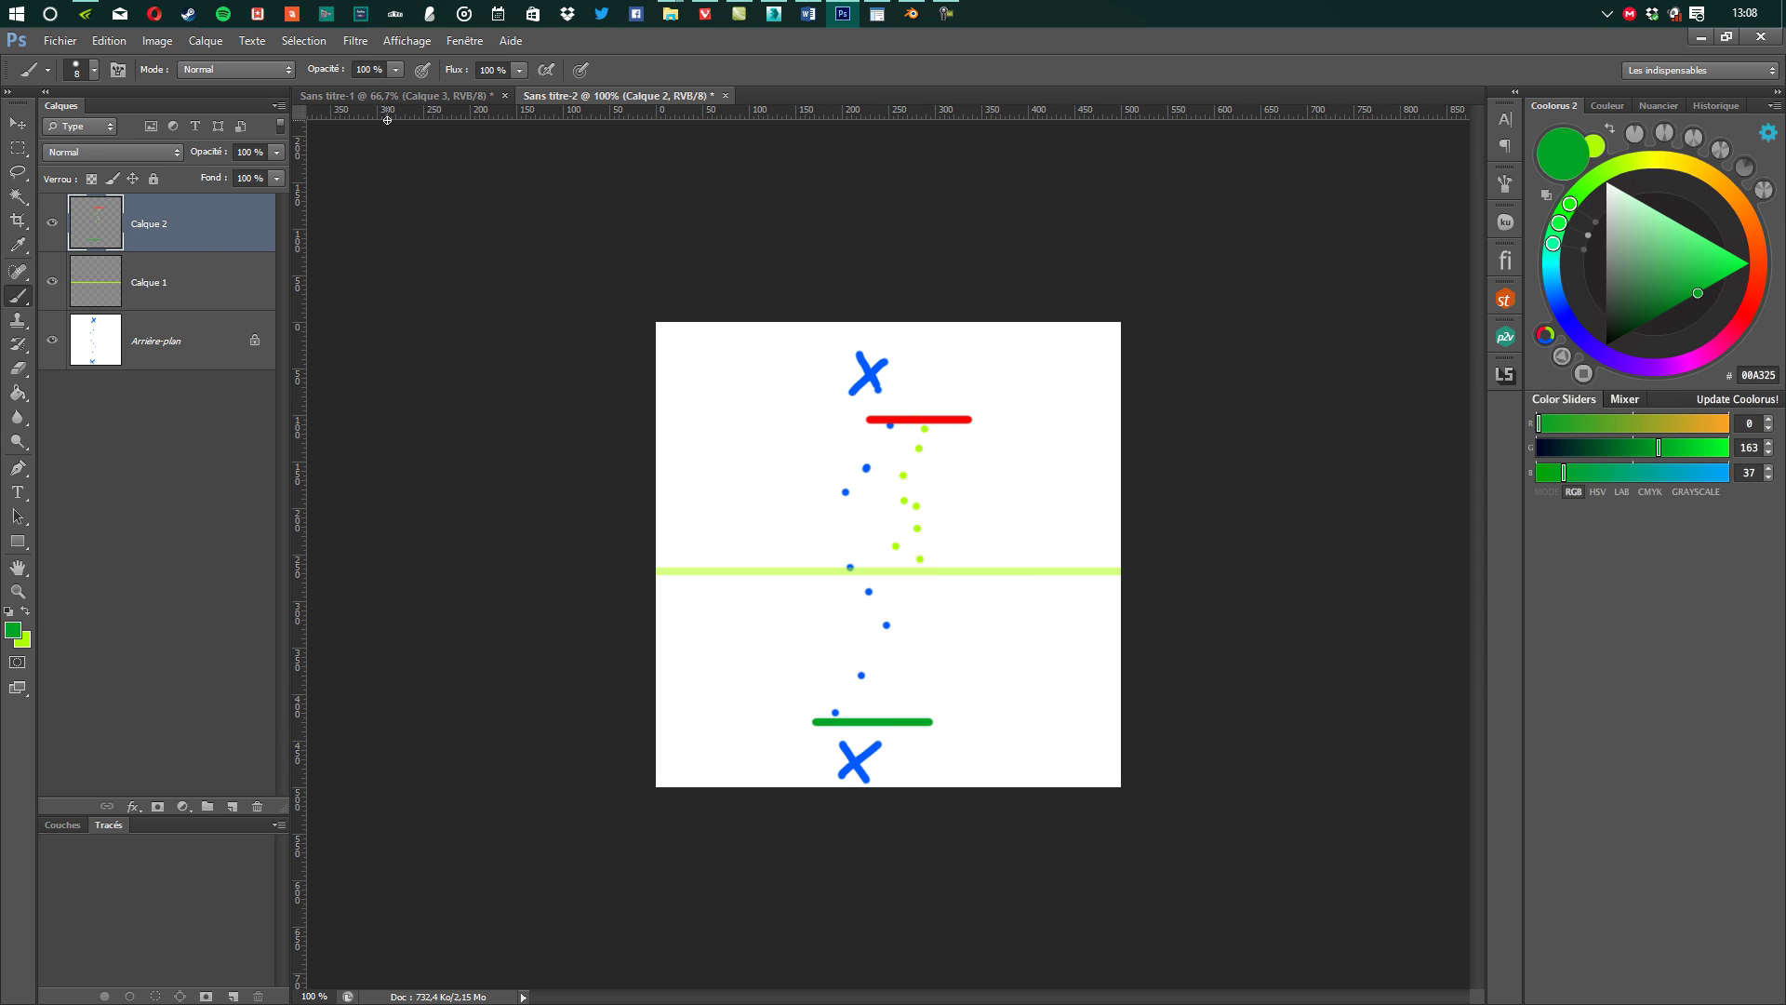
Swap the foreground back to lime and paint a line along the lower half-width orange bar in Sans titre-1
key("x")
left_click(409, 97)
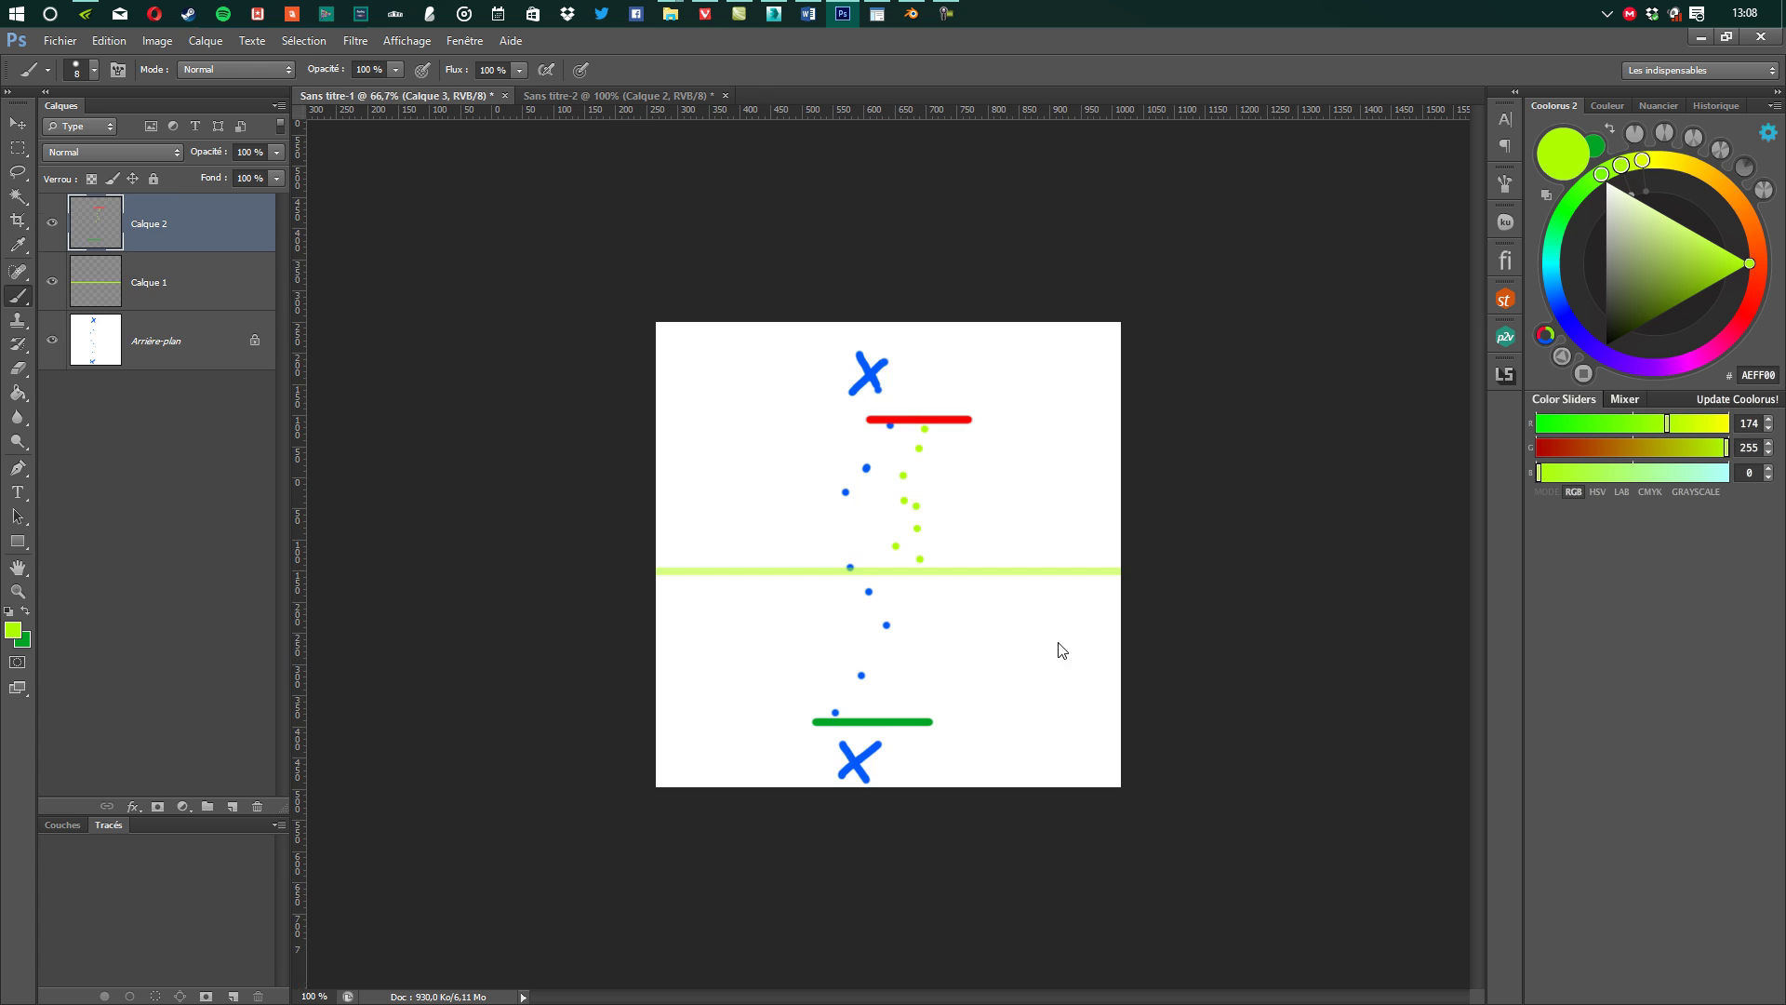
left_click_drag(910, 606, 1274, 607)
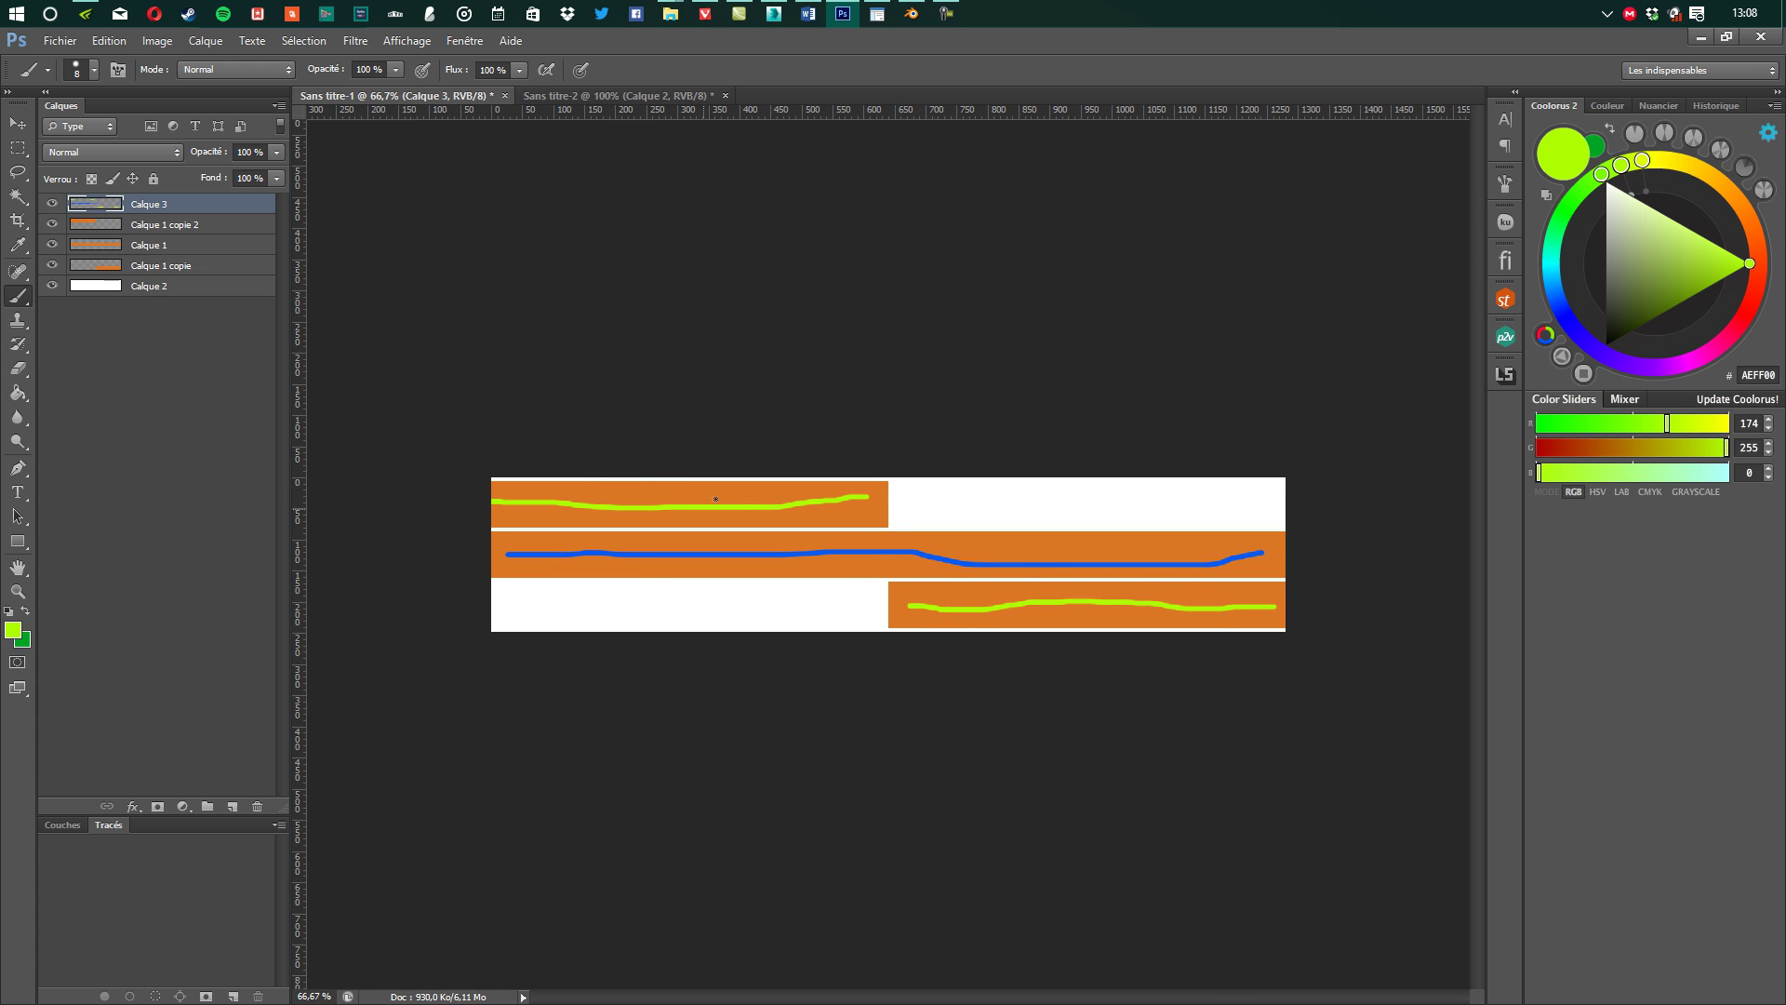
In Sans titre-2, paint lime dots between the horizontal line and the dark green mark, and switch back to Blender
left_click(568, 96)
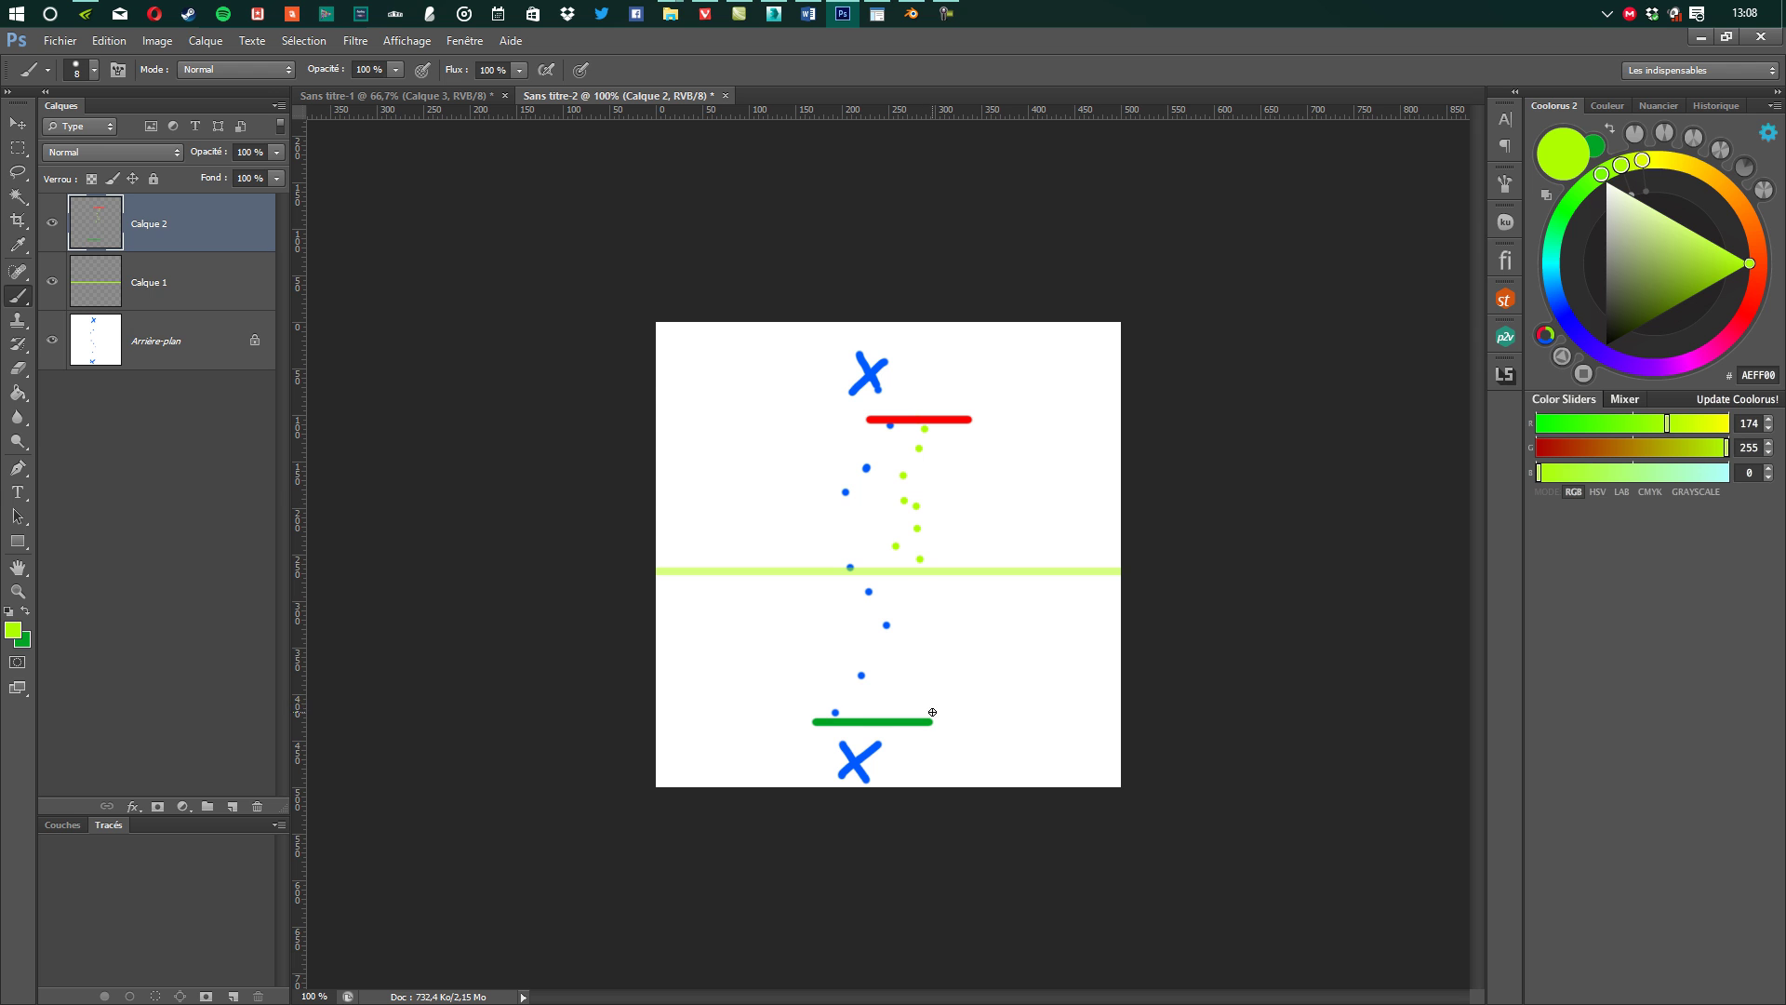
left_click(902, 604)
left_click(913, 584)
left_click(450, 97)
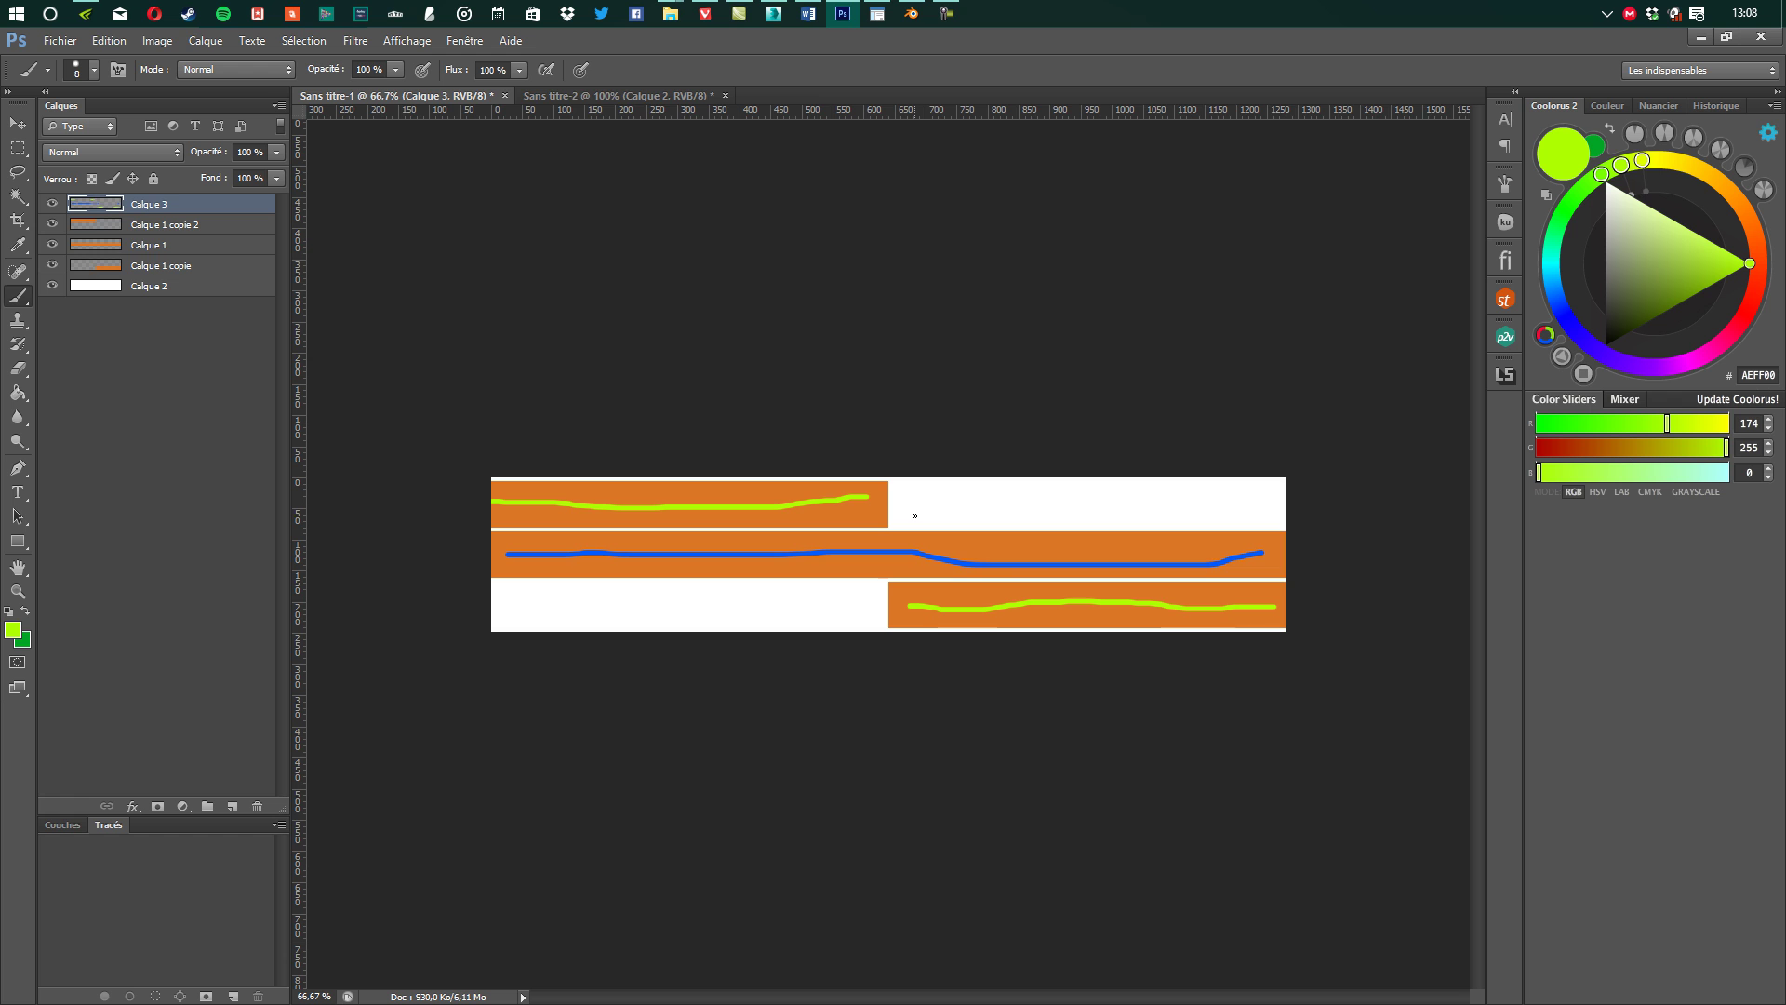
left_click(619, 96)
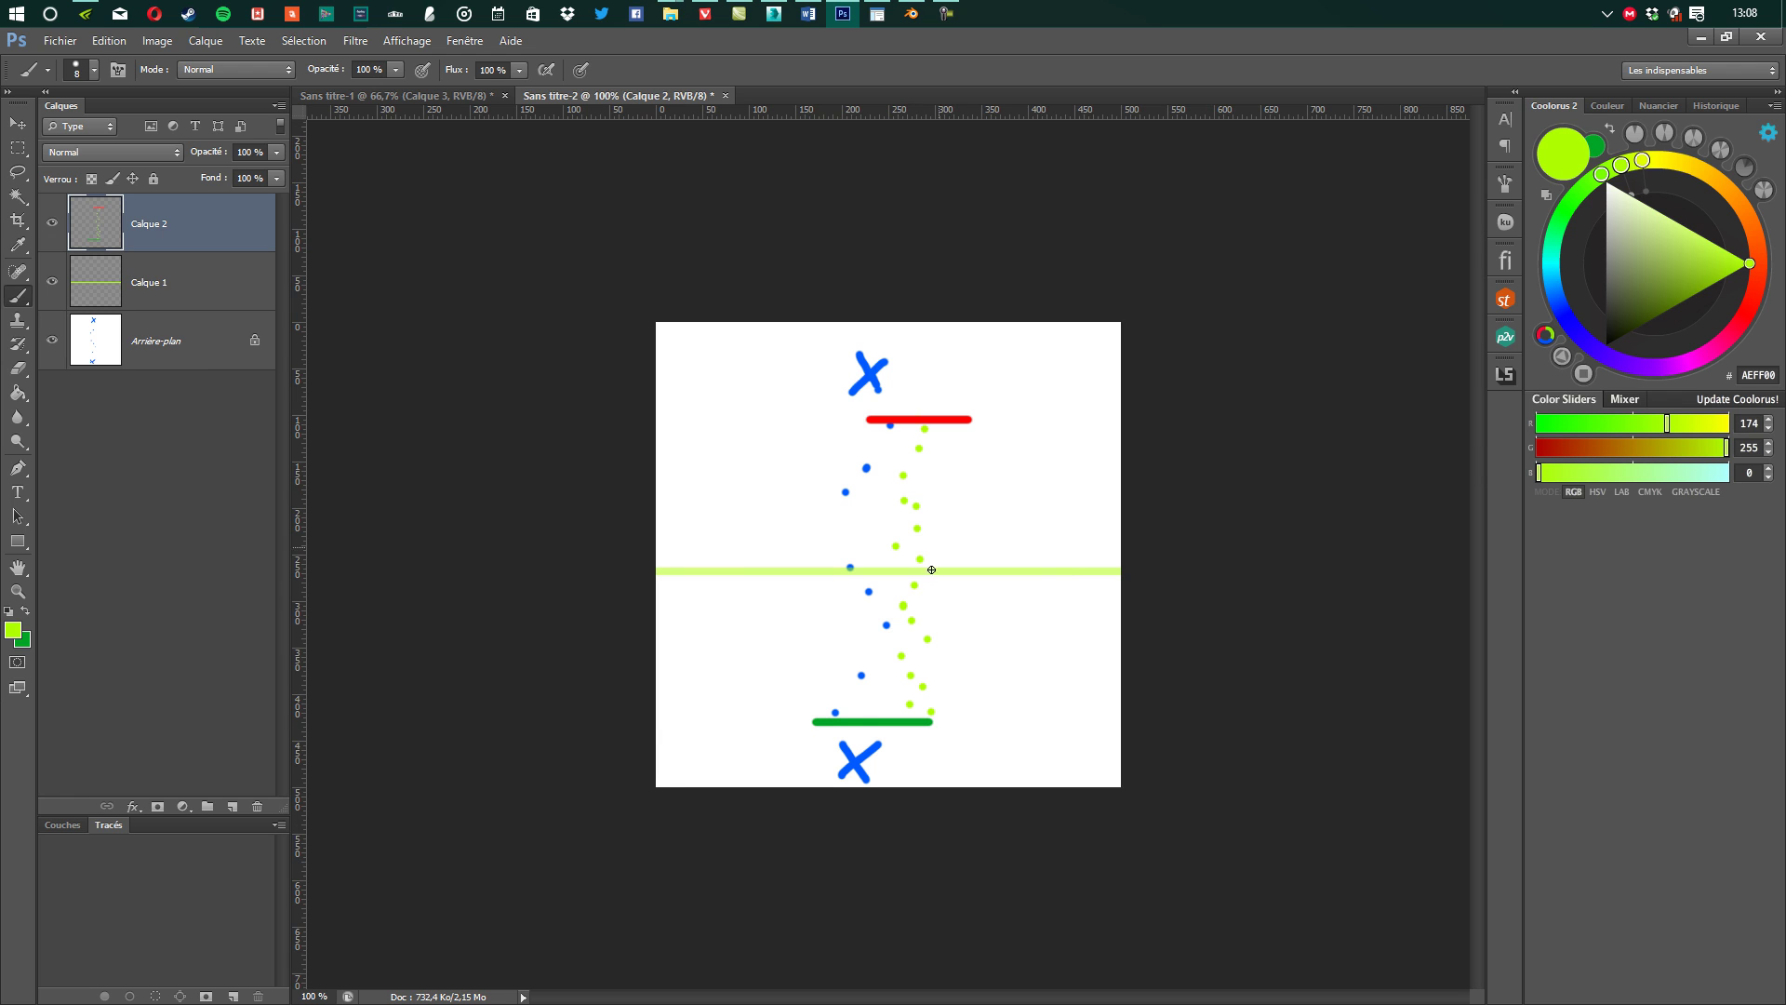
left_click(911, 13)
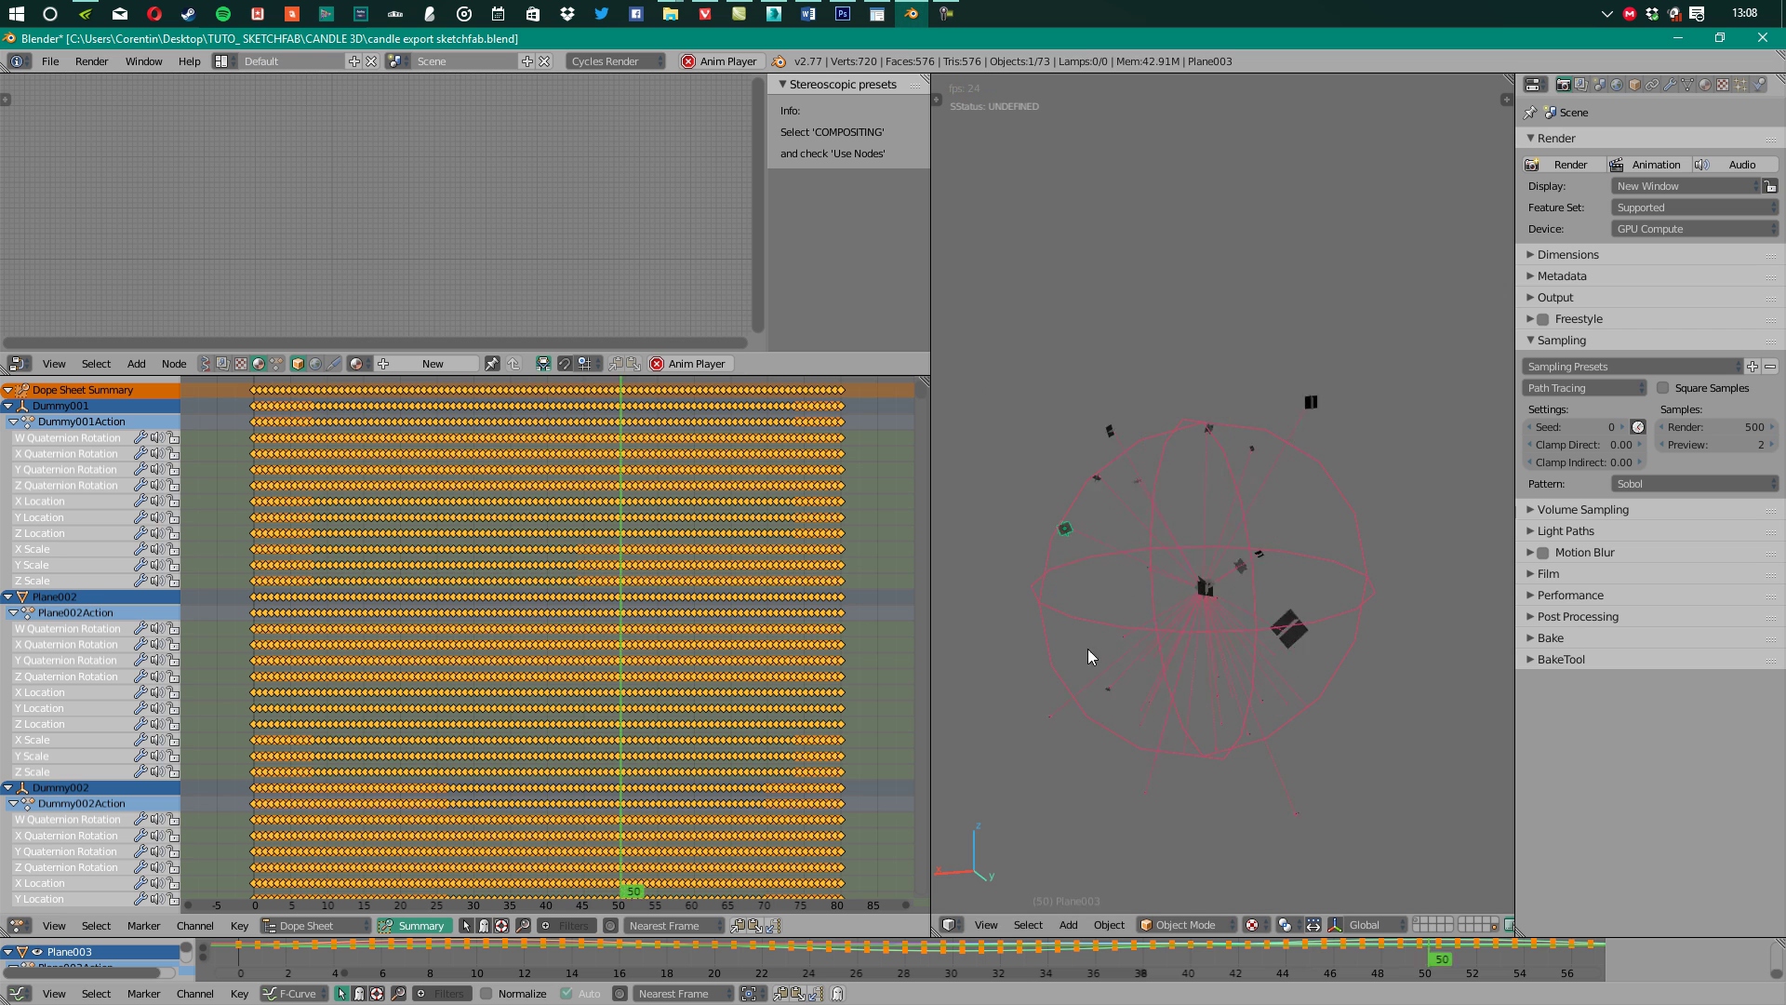